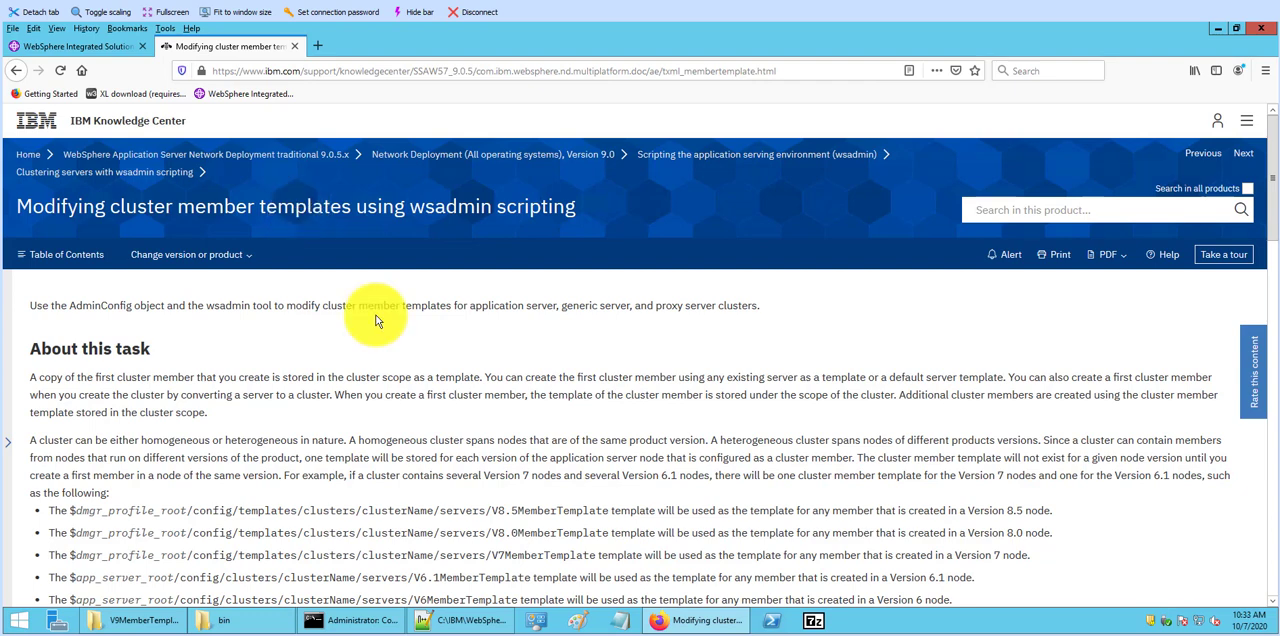
Step: In the WebSphere console, set the maximum application sessions of mymember1's SIP container in mycluster to 150000 and apply it
click(90, 46)
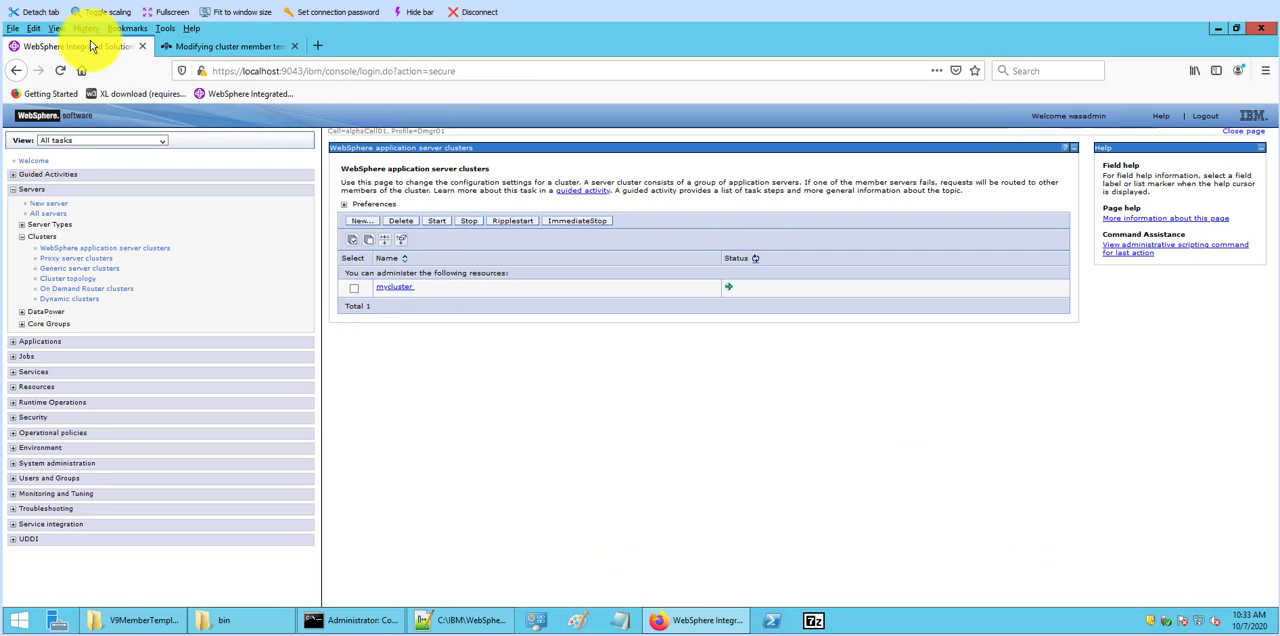
click(400, 291)
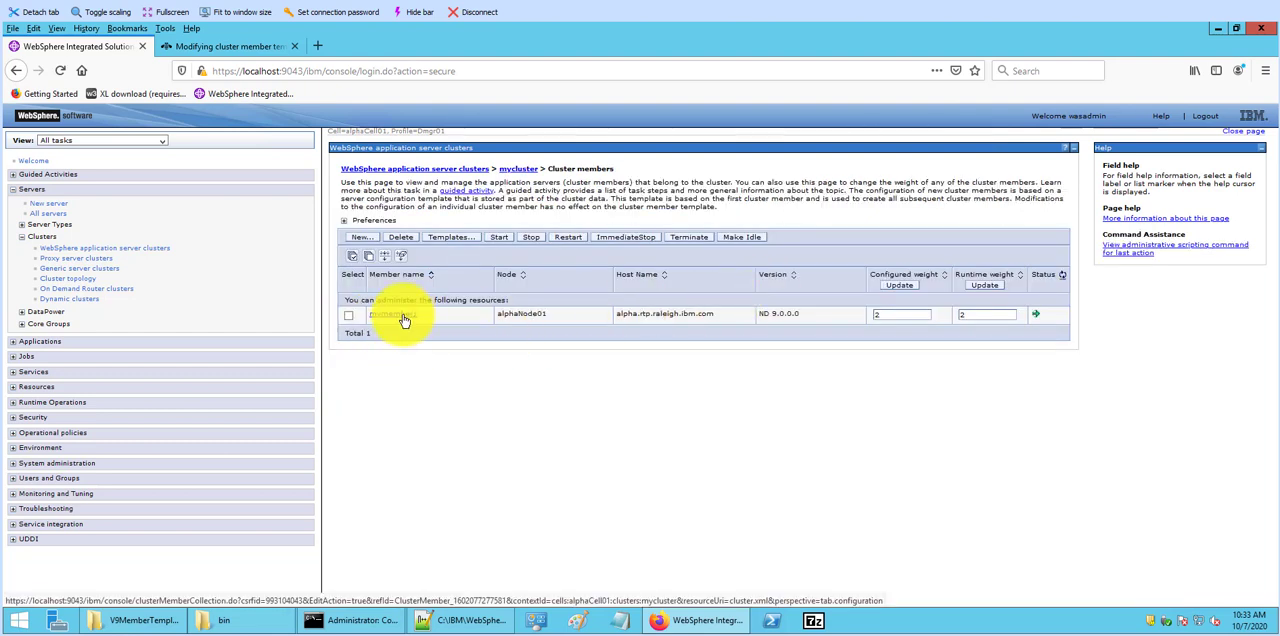
click(404, 316)
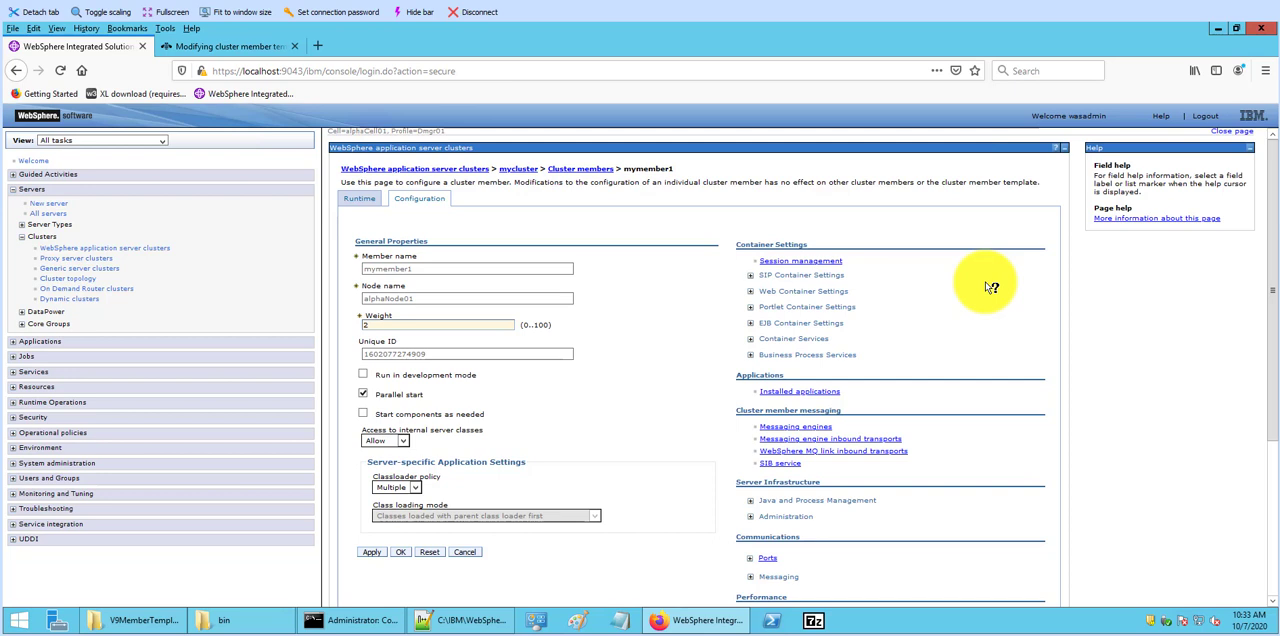
click(751, 276)
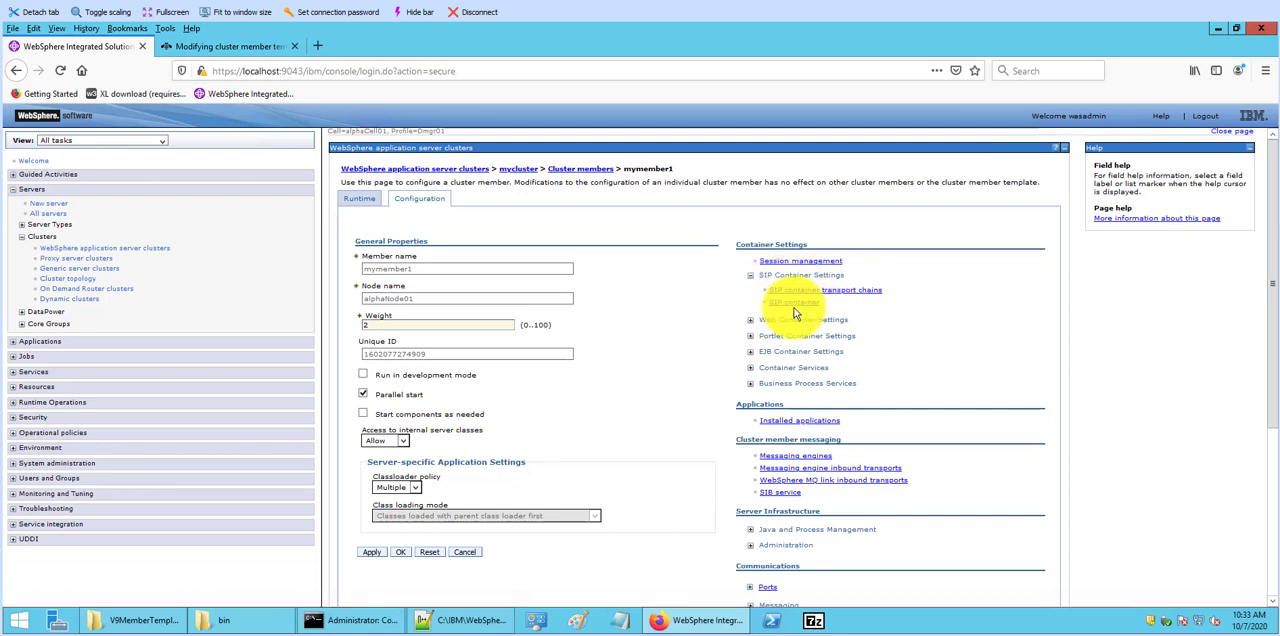
click(790, 305)
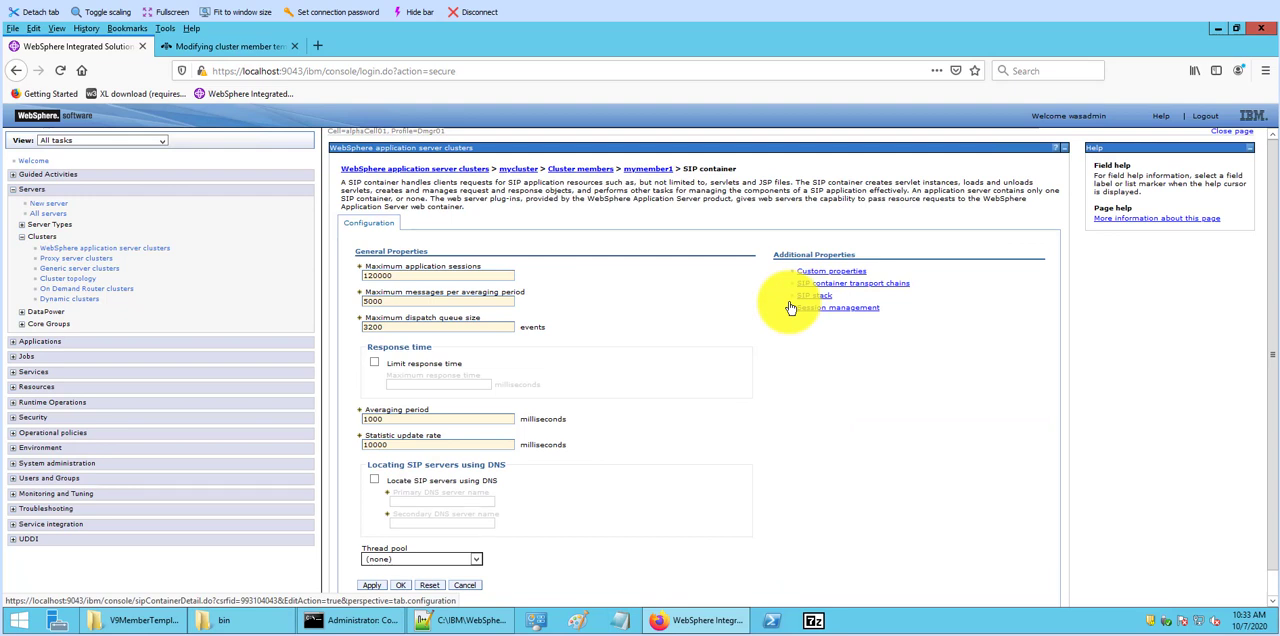
mouse_move(405, 286)
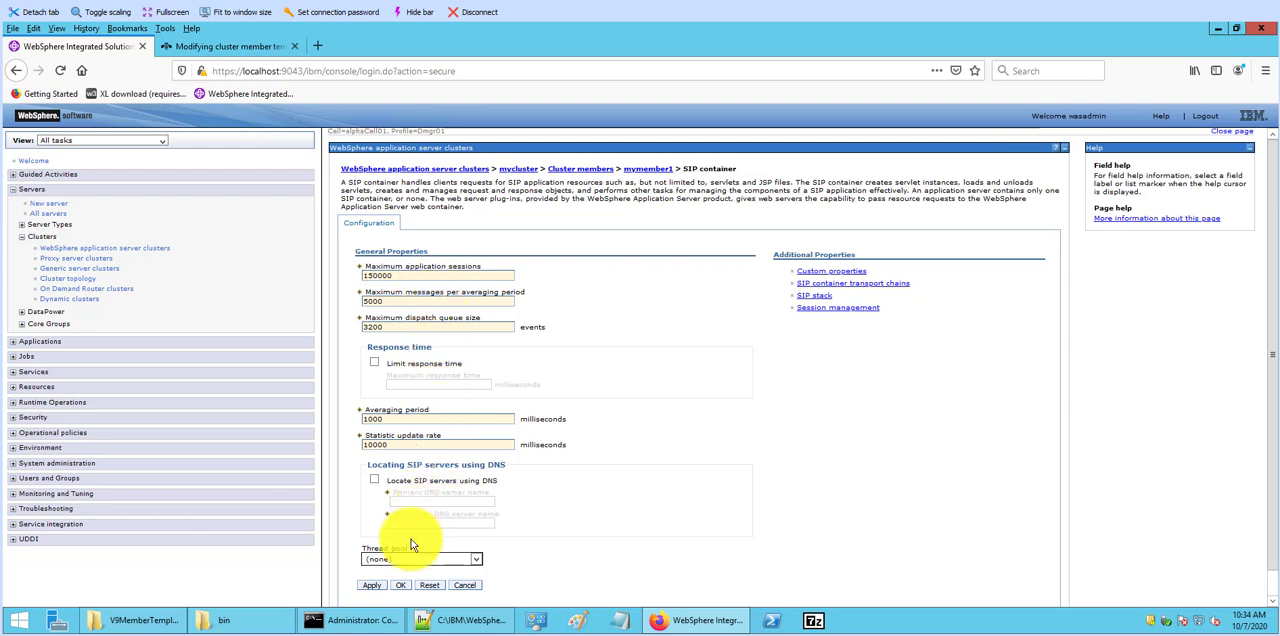
click(376, 587)
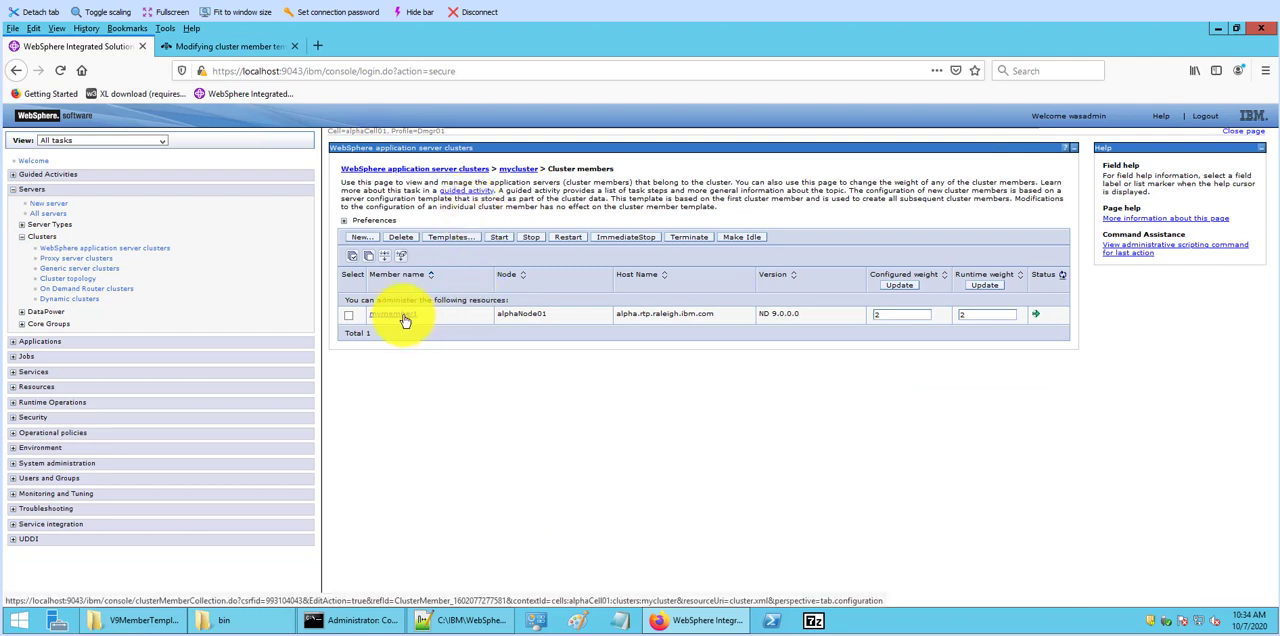
Step: Reopen mymember1's SIP container settings to check the maximum application sessions value
click(404, 317)
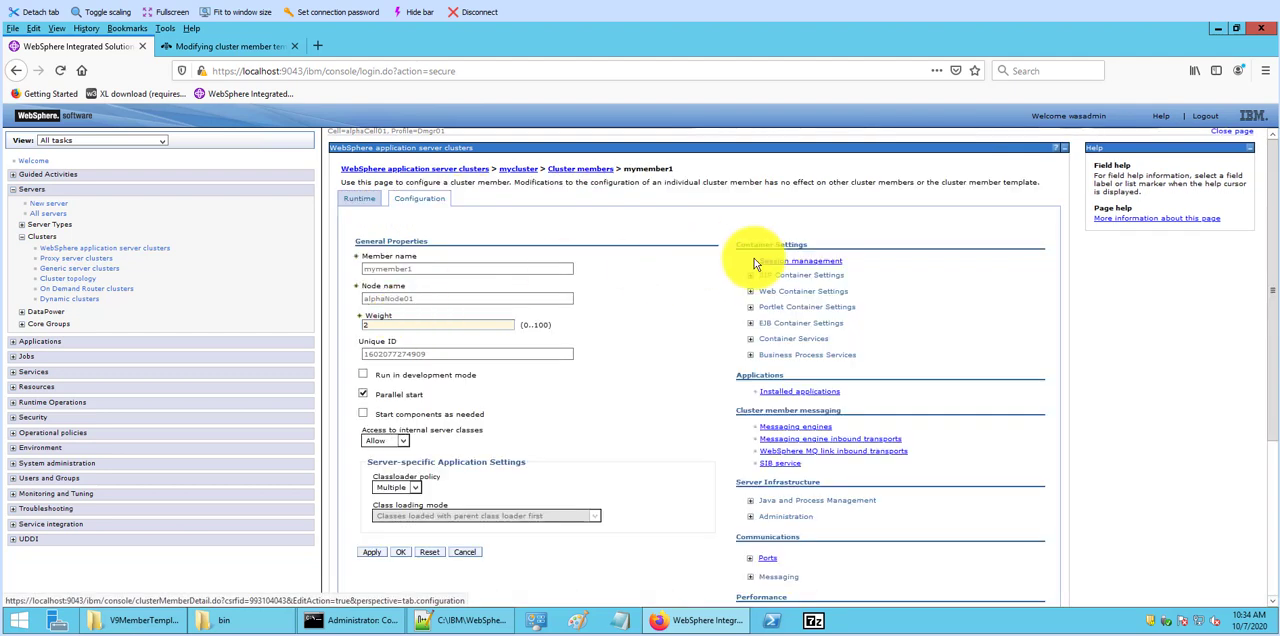
click(751, 275)
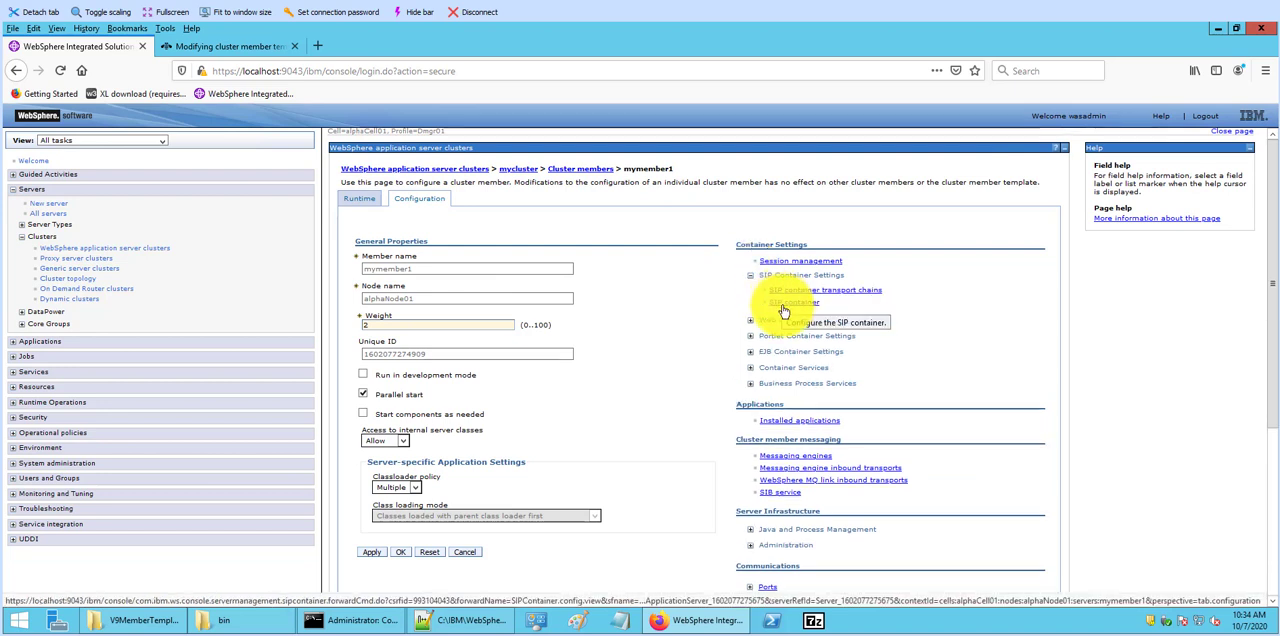
click(782, 305)
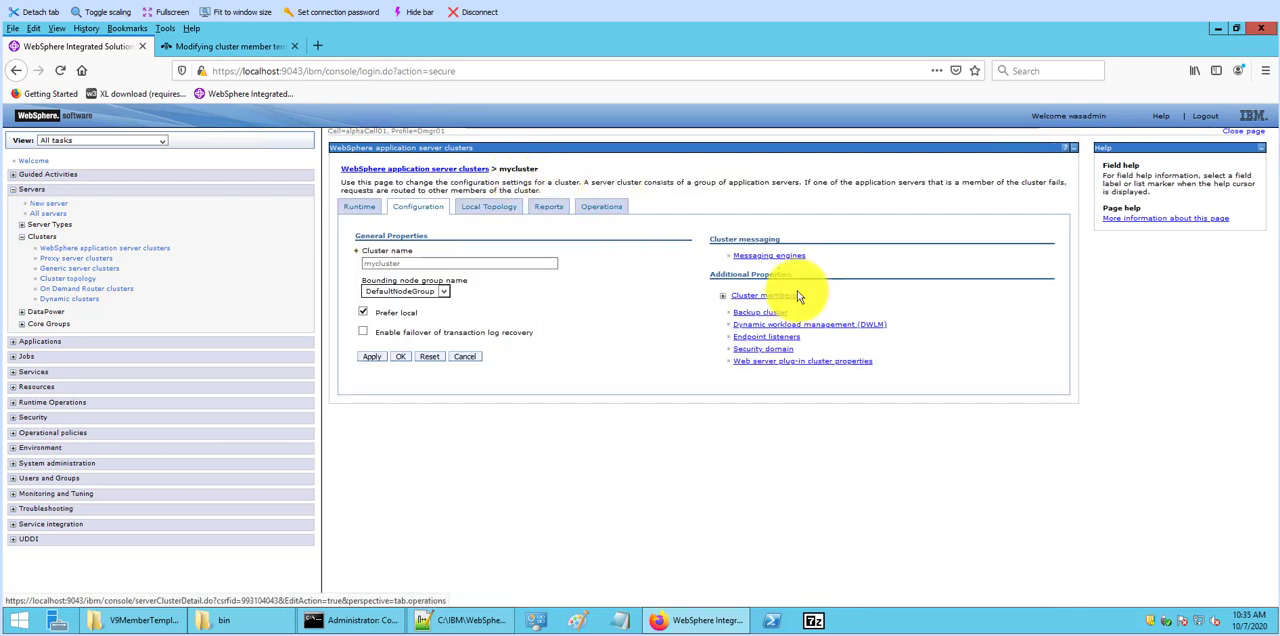
Step: Add a new cluster member named mymember2 to mycluster and save the change to the master configuration
click(784, 298)
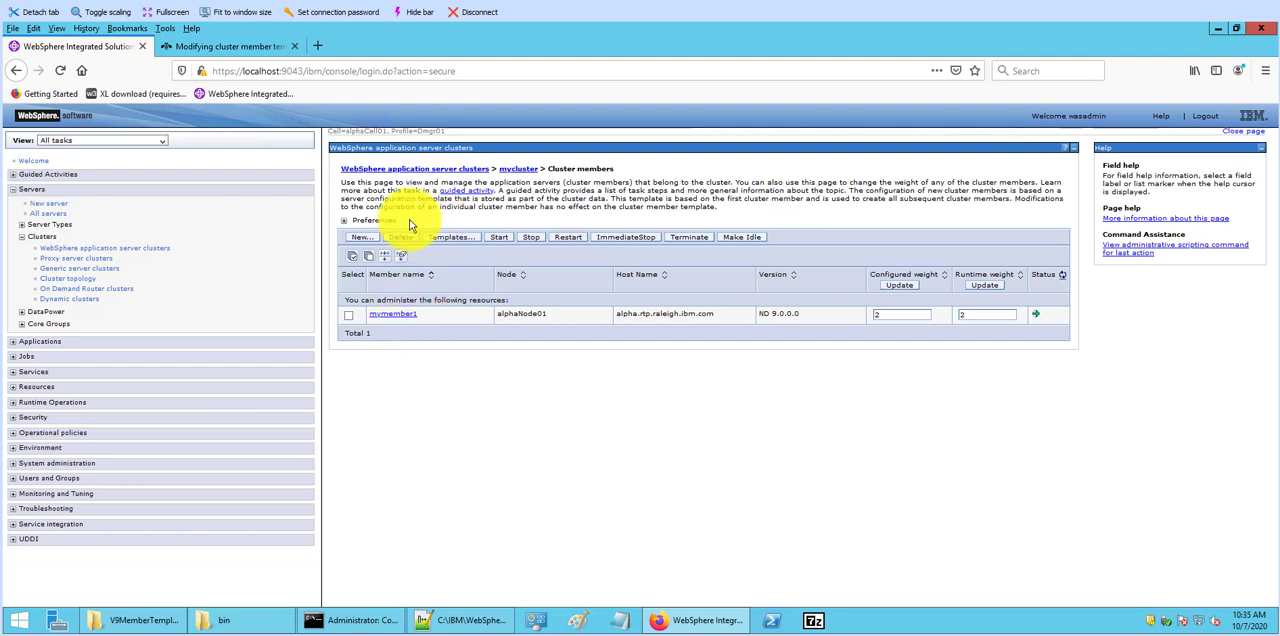
click(360, 238)
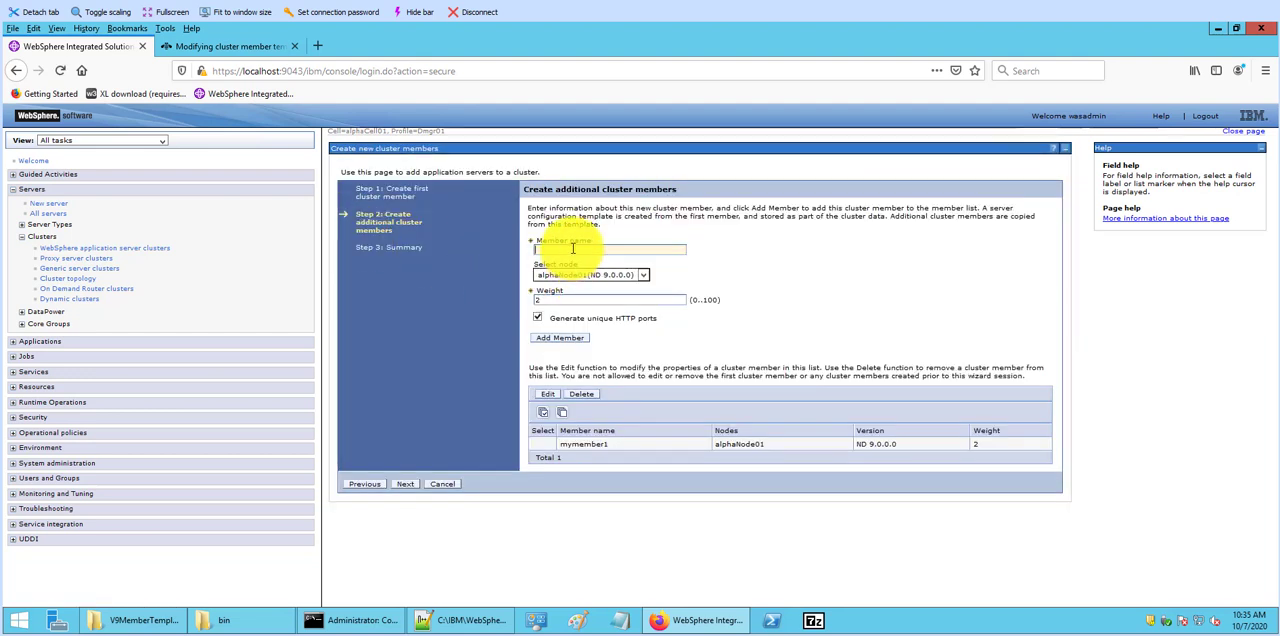
click(573, 248)
text(mymember2)
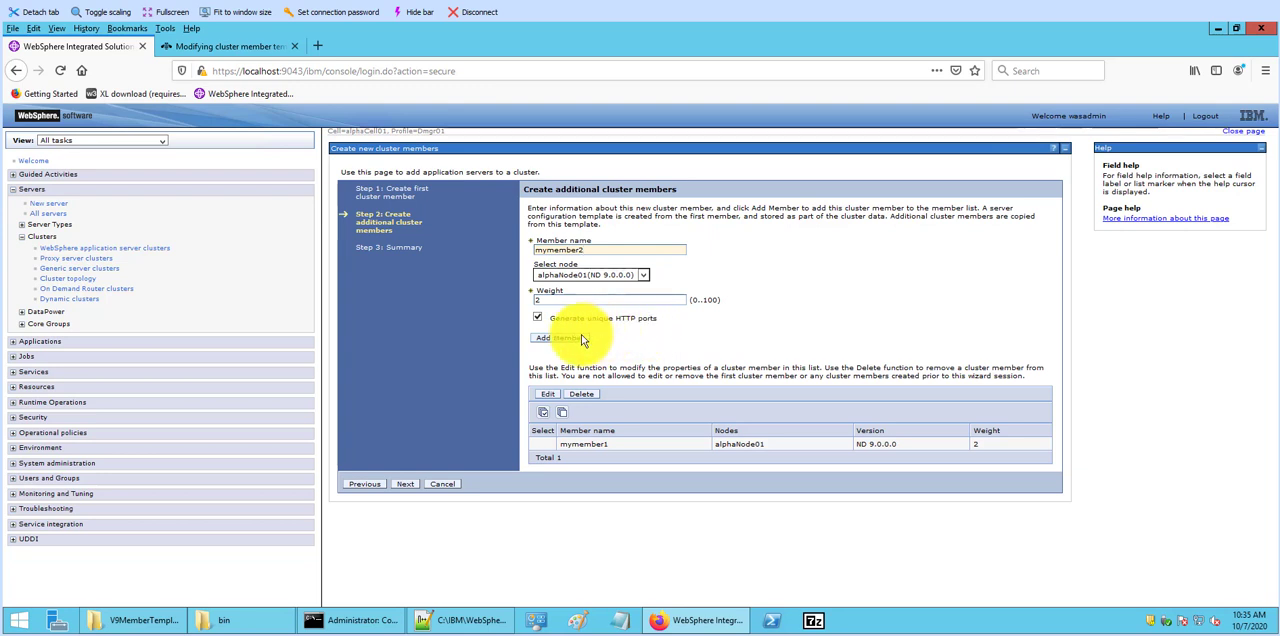
click(549, 345)
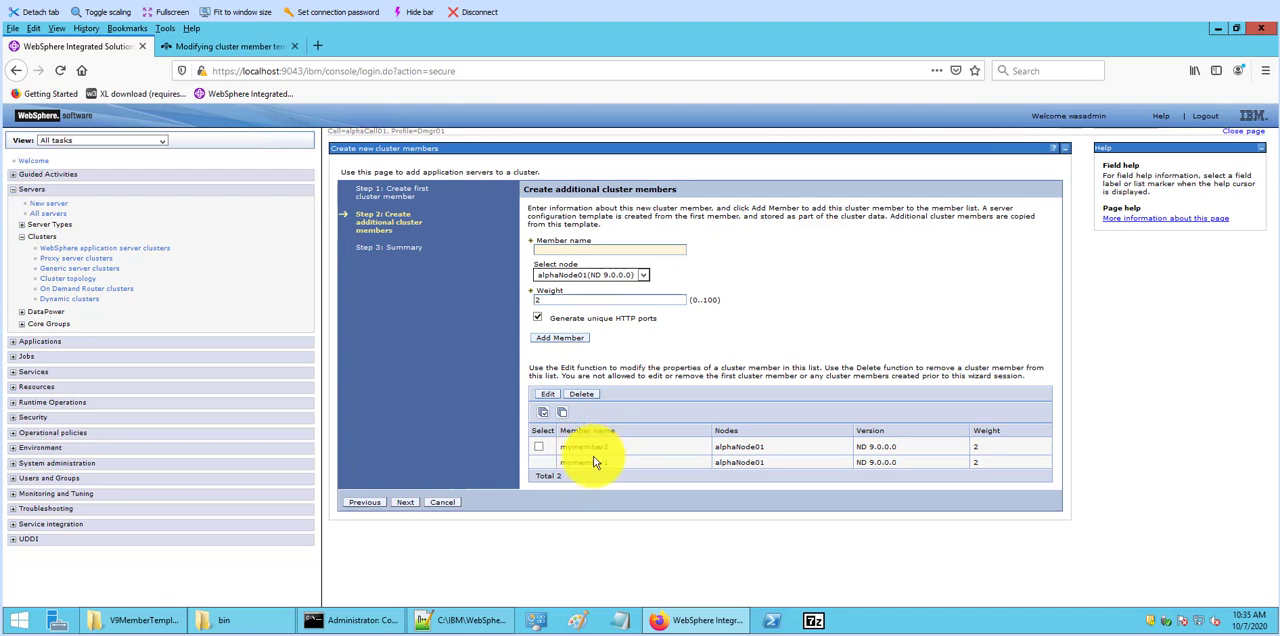
click(409, 505)
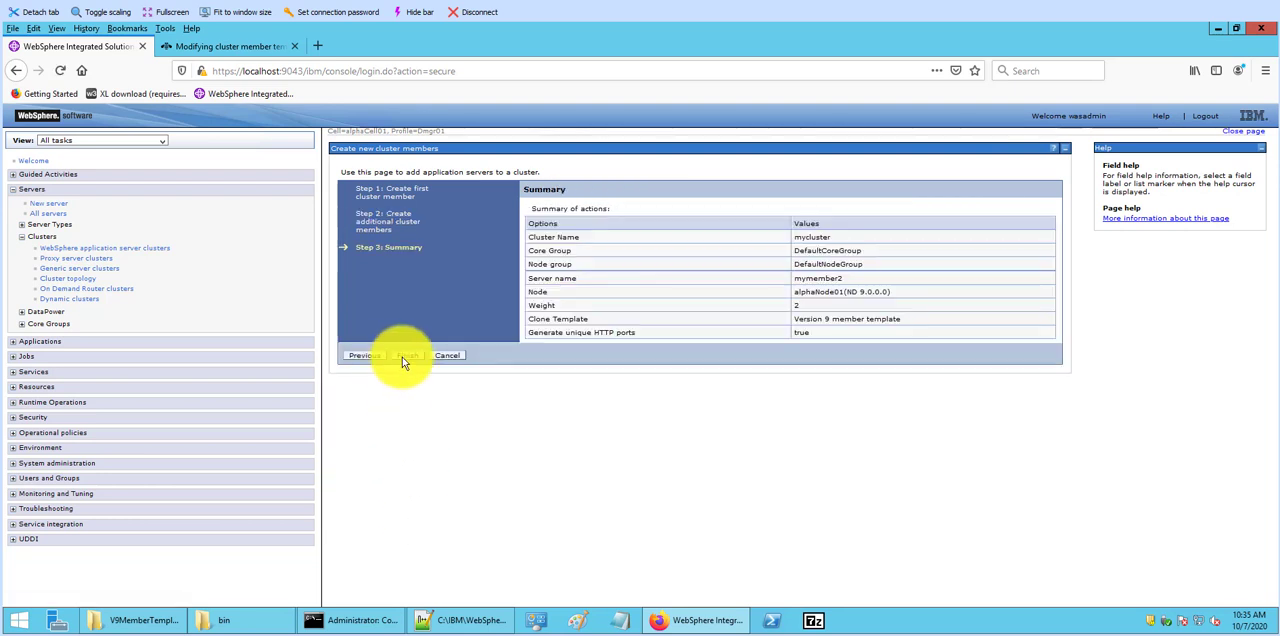
click(406, 356)
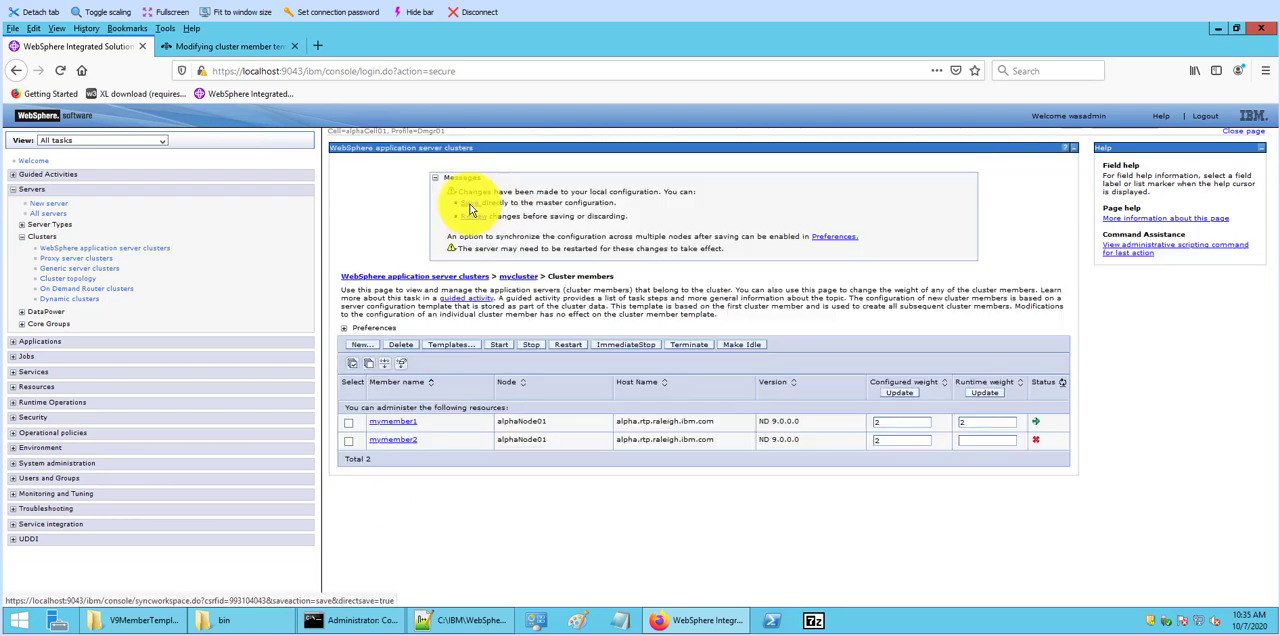
click(471, 204)
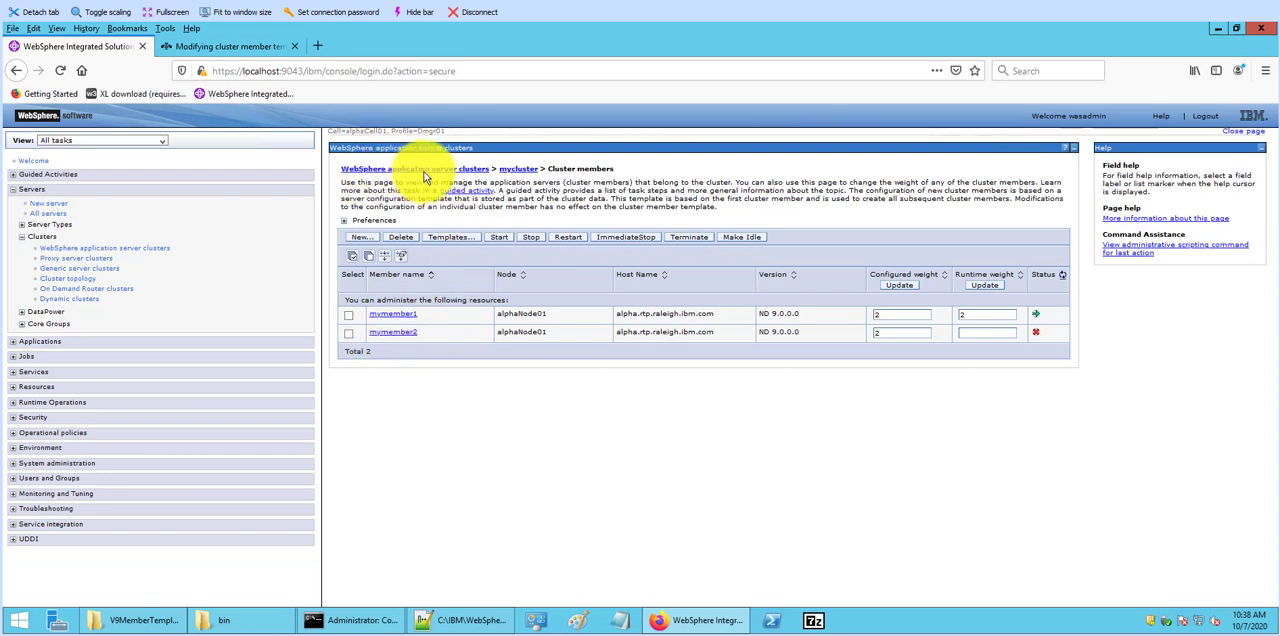
Step: Ripplestart mycluster from the WebSphere application server clusters list
click(459, 170)
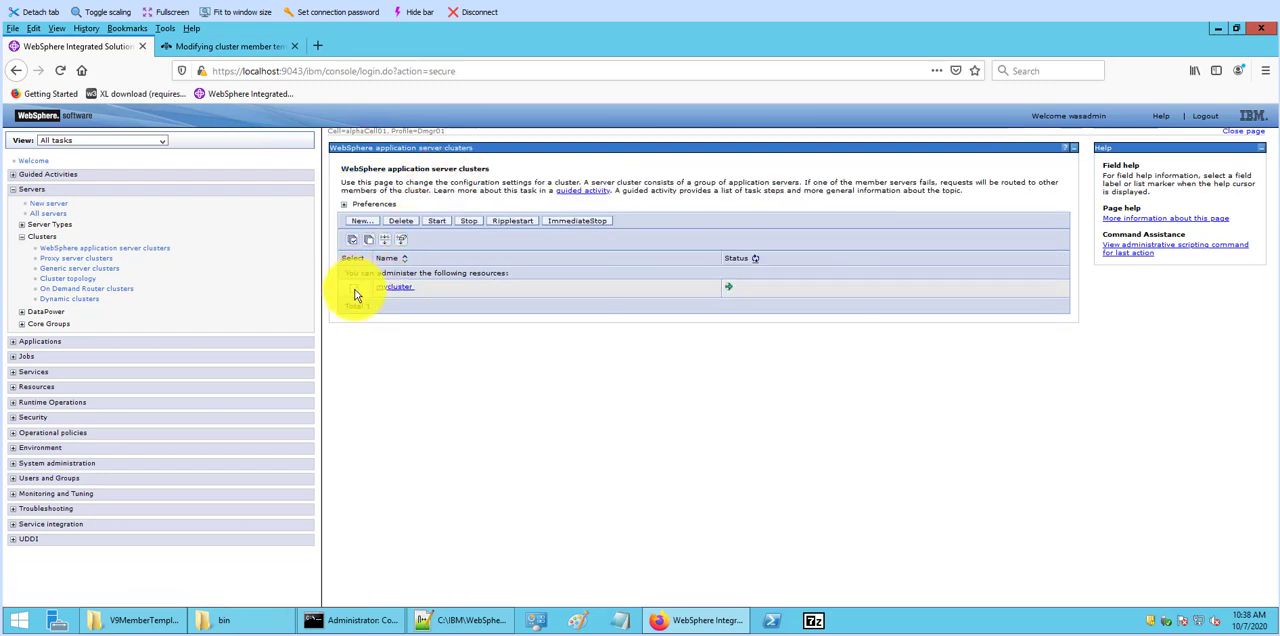
click(355, 290)
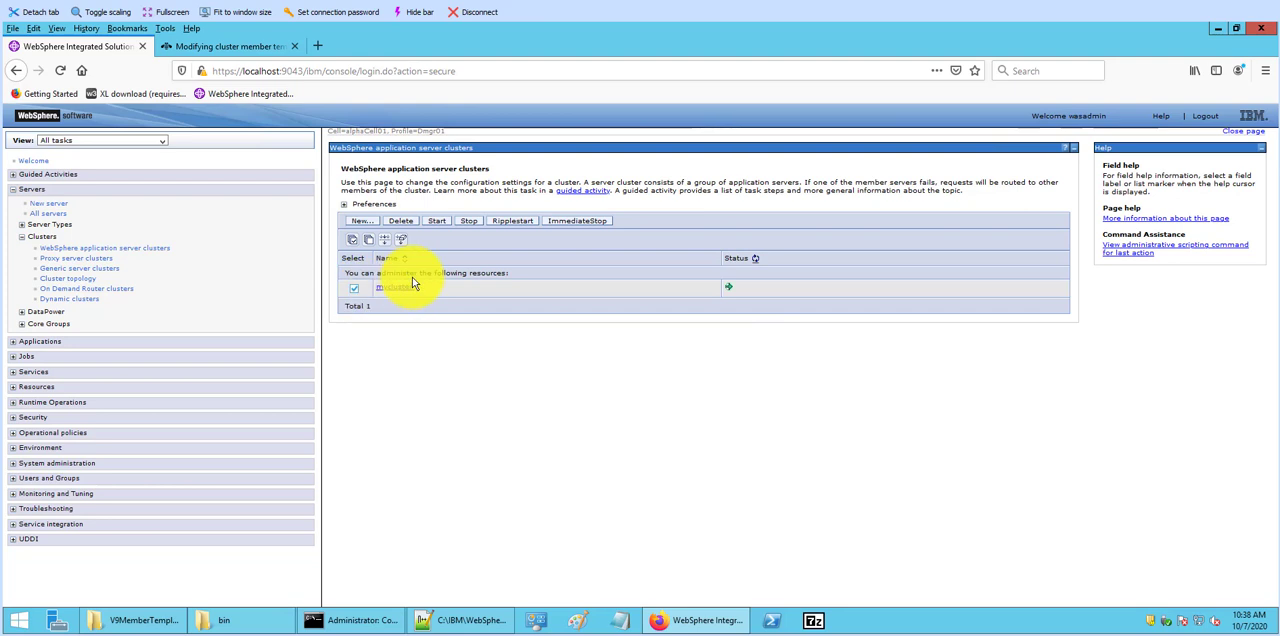
click(510, 222)
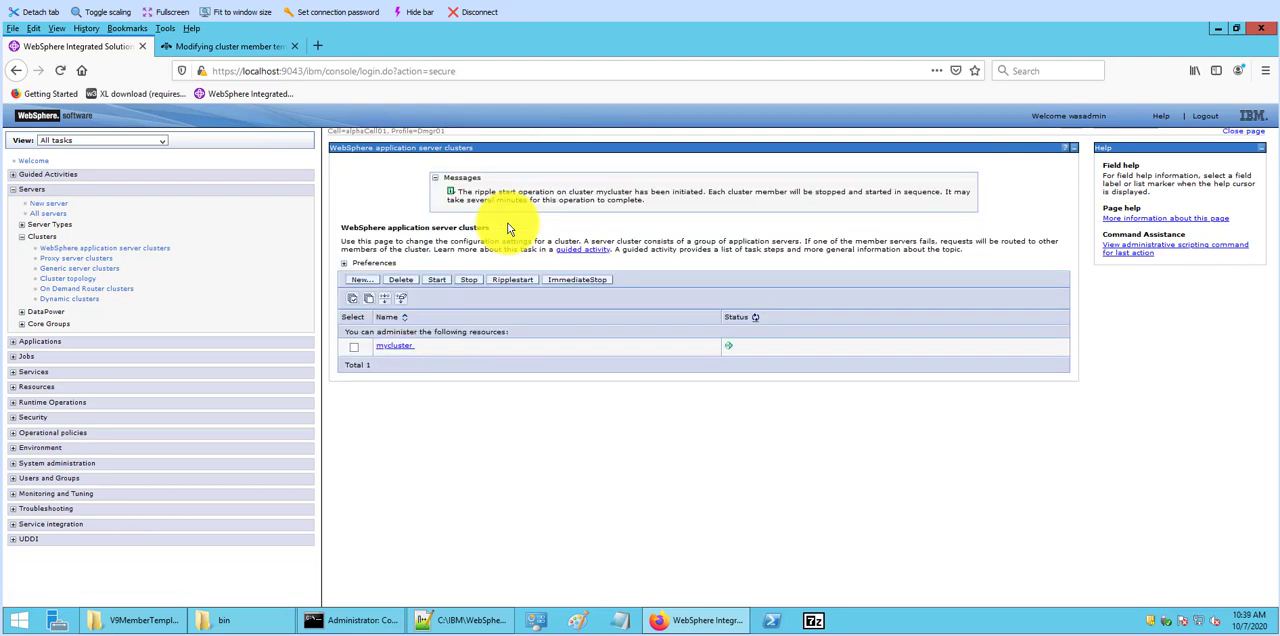
Step: Open mycluster's member list and refresh the status of its members until both have started
click(390, 349)
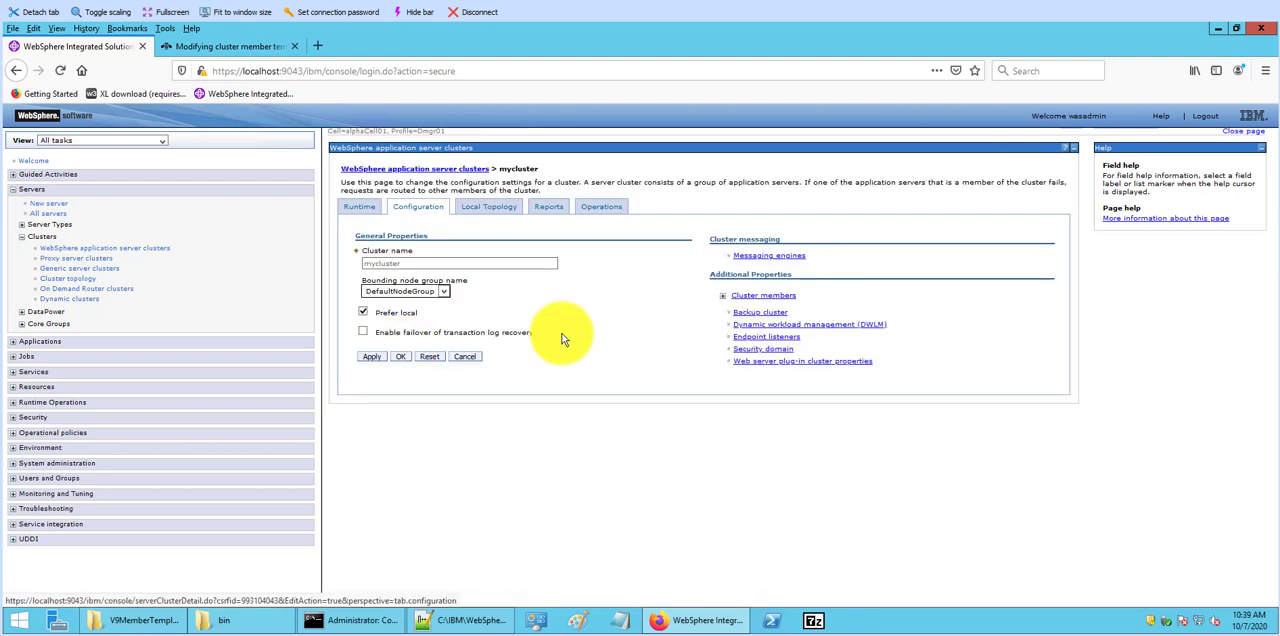
click(790, 300)
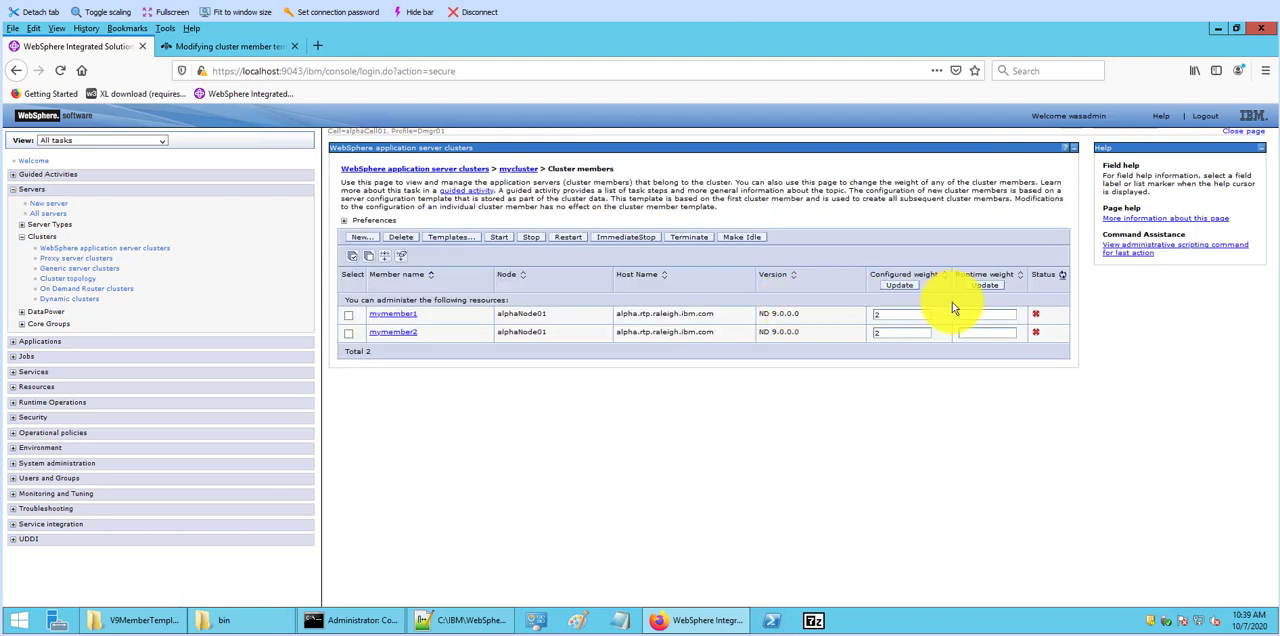
click(1063, 279)
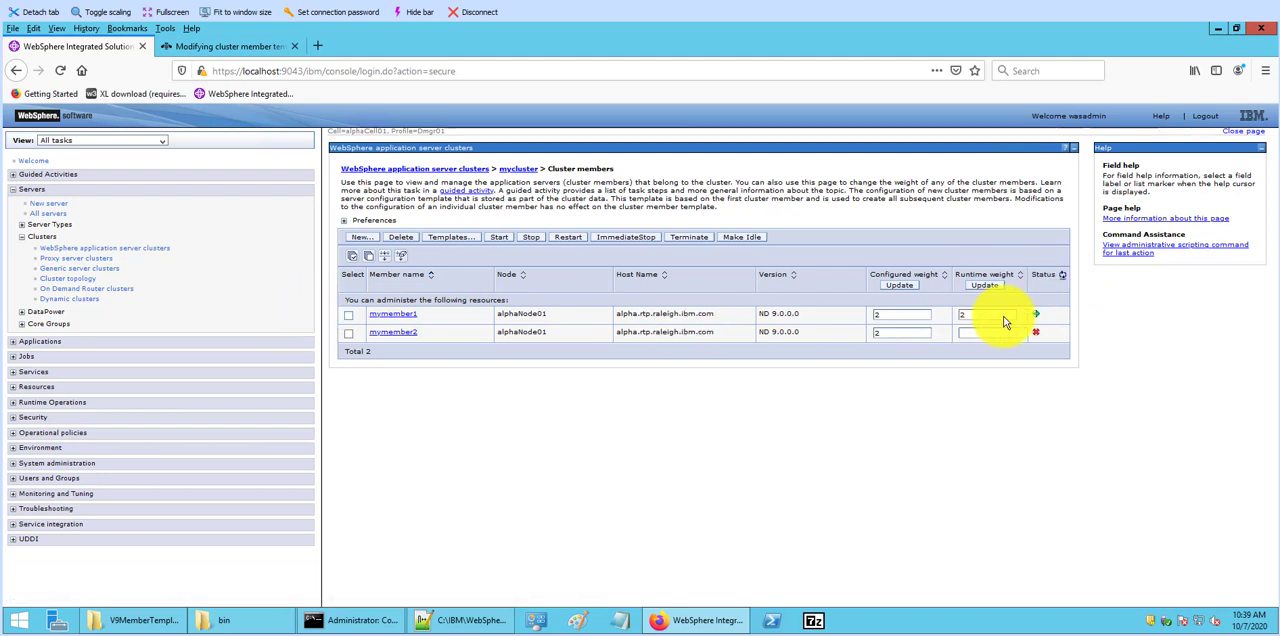
click(1065, 282)
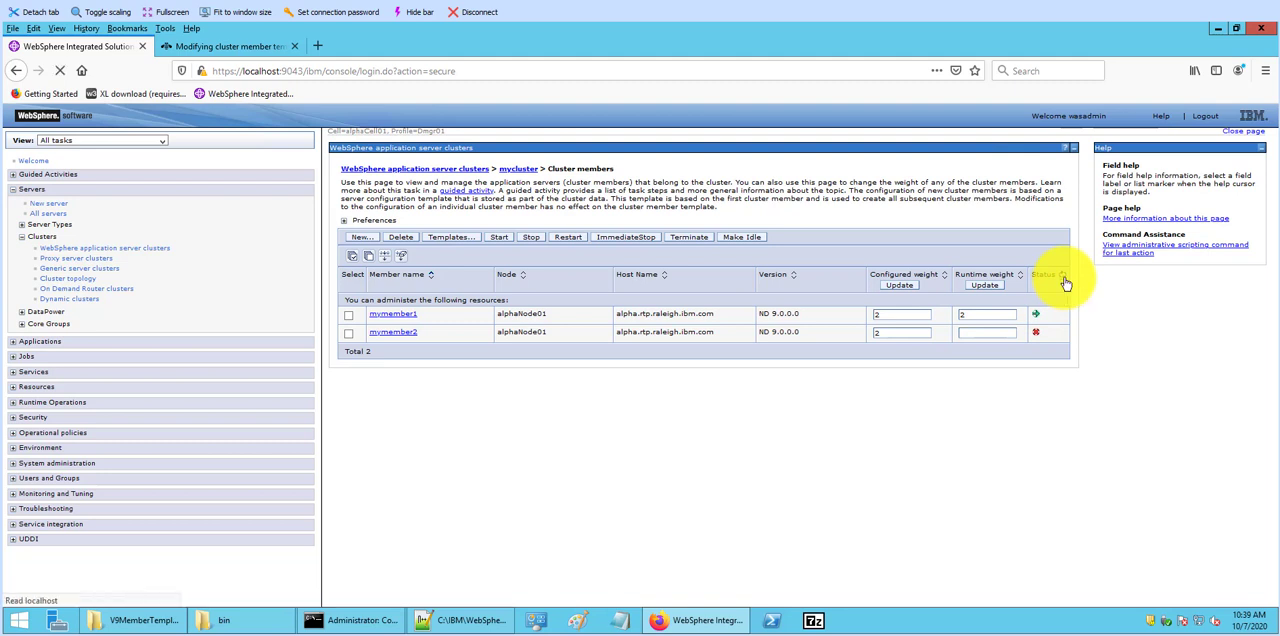
click(1066, 284)
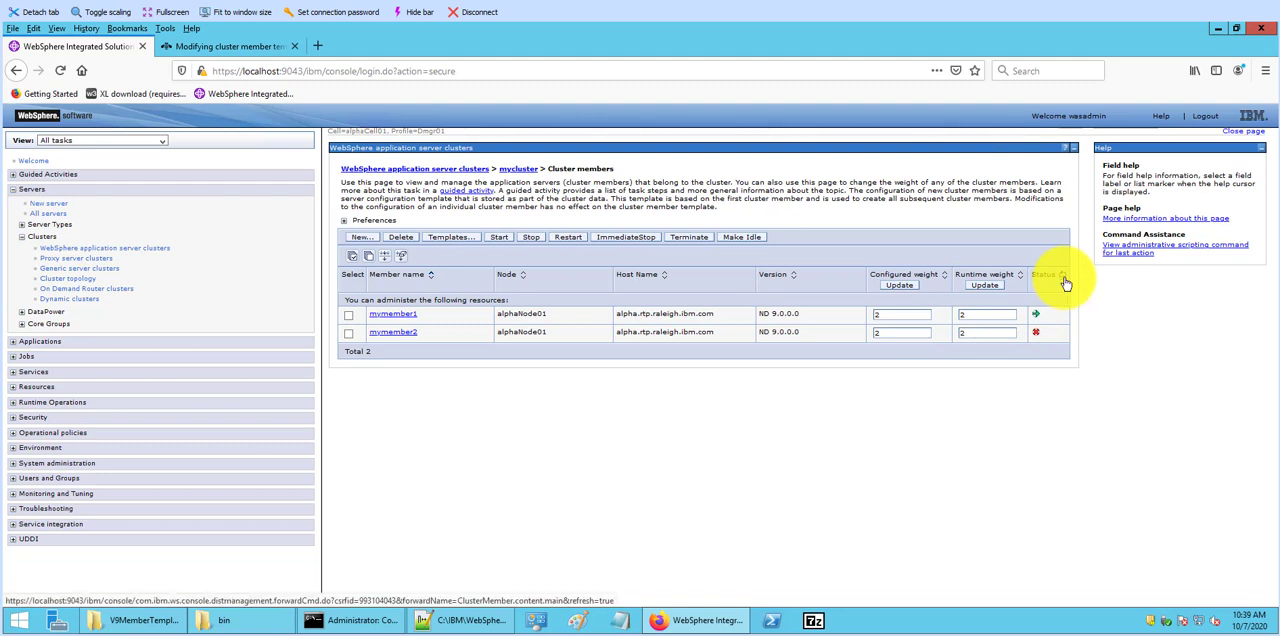
click(1066, 284)
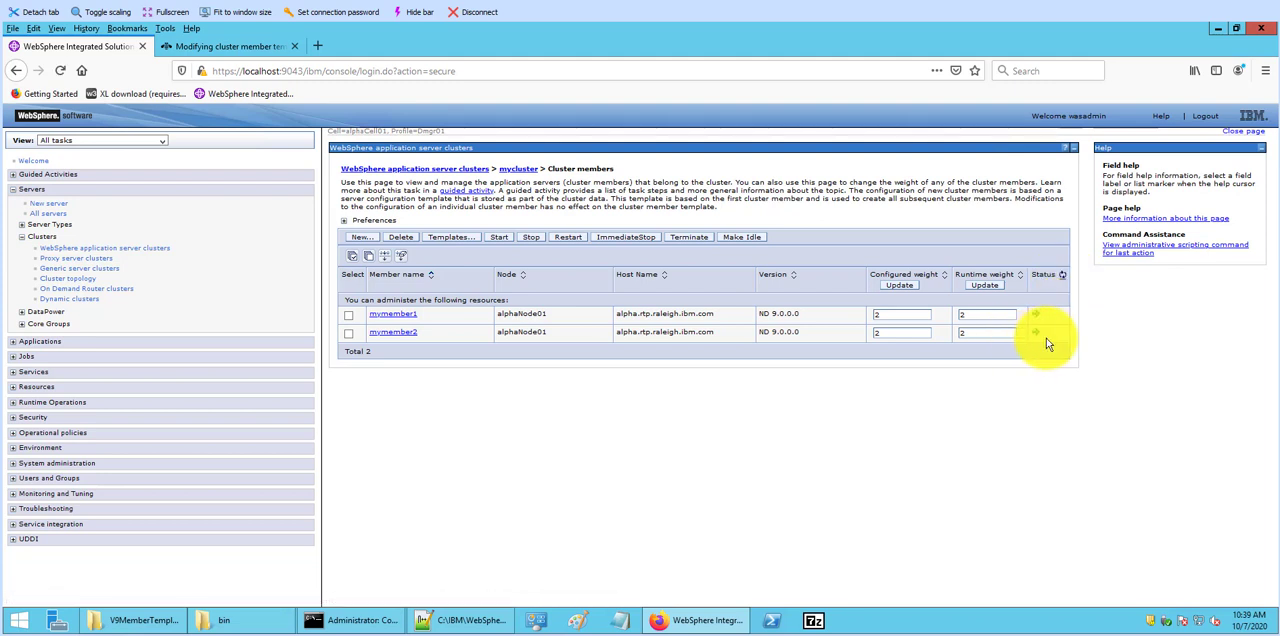
Step: Open mymember2's SIP container settings to check its maximum application sessions value
click(396, 338)
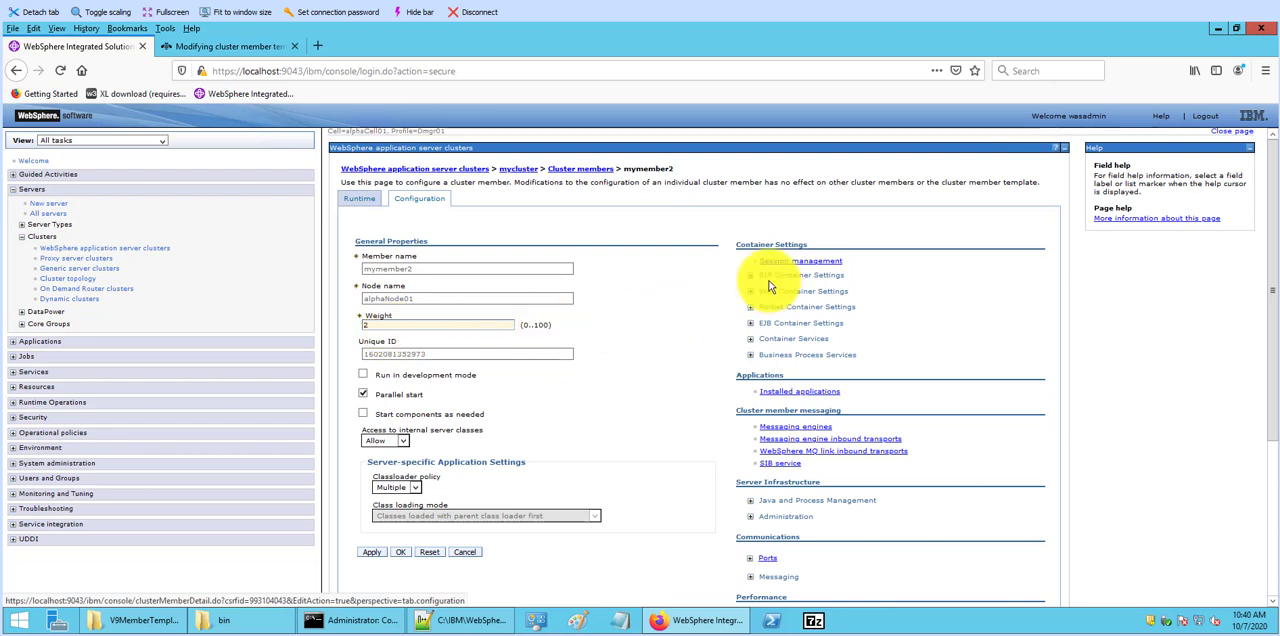
click(751, 276)
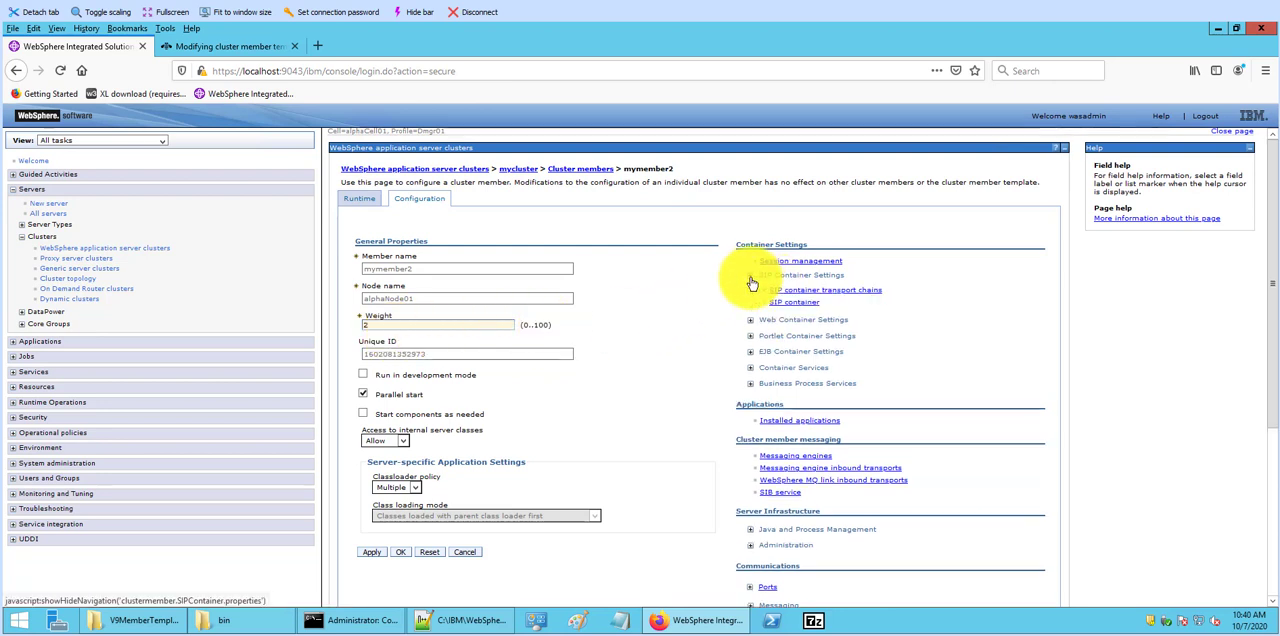
click(797, 304)
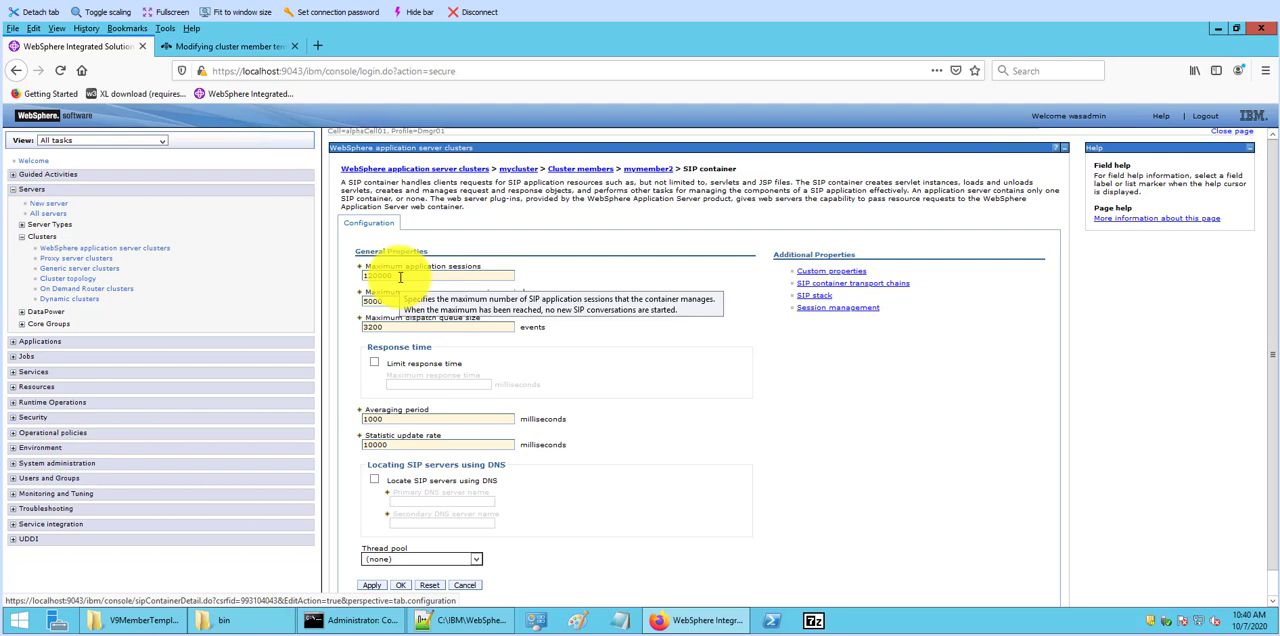
Step: Consult the IBM Knowledge Center page on modifying cluster member templates with wsadmin scripting, then return to the console
click(275, 47)
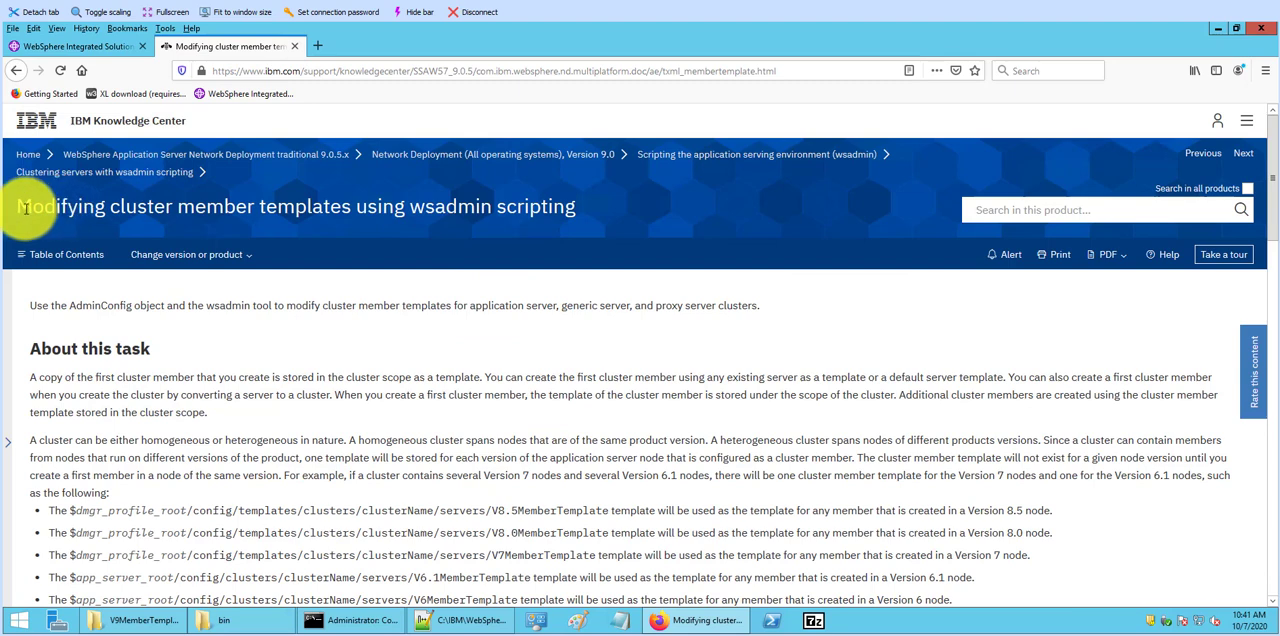
drag(23, 209, 349, 214)
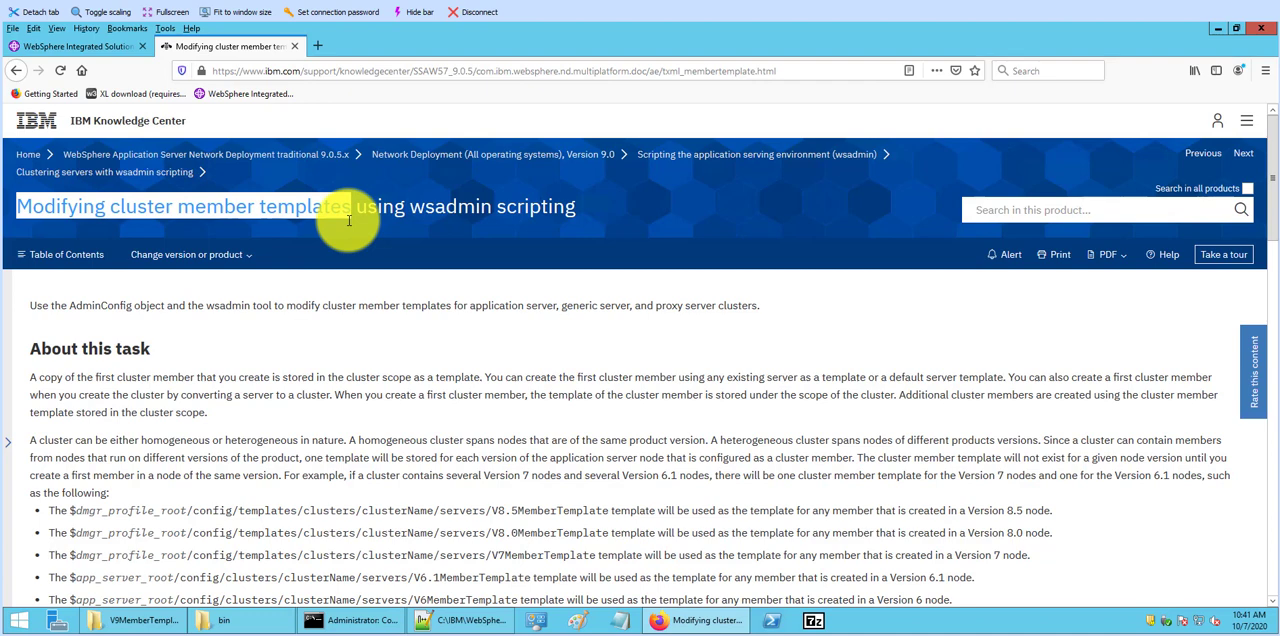
click(90, 46)
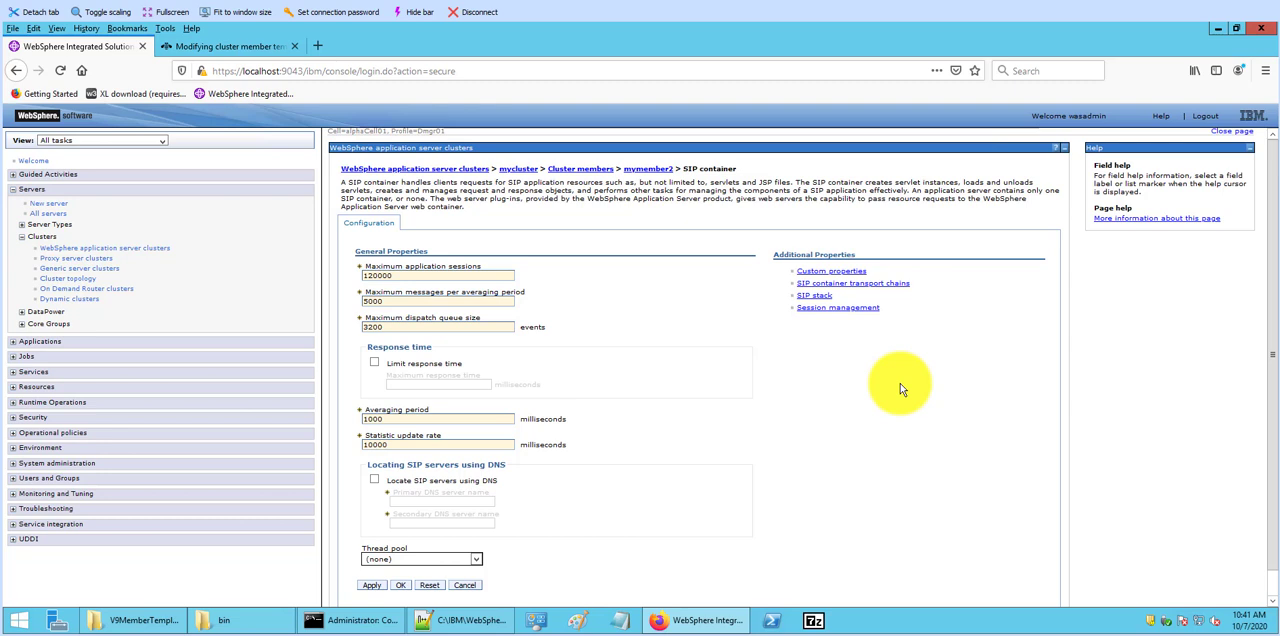
Step: Switch to Notepad++ and review each line of myscript1.py, including the maxAppSessions modification, followed by the command in myrun1.bat
click(468, 620)
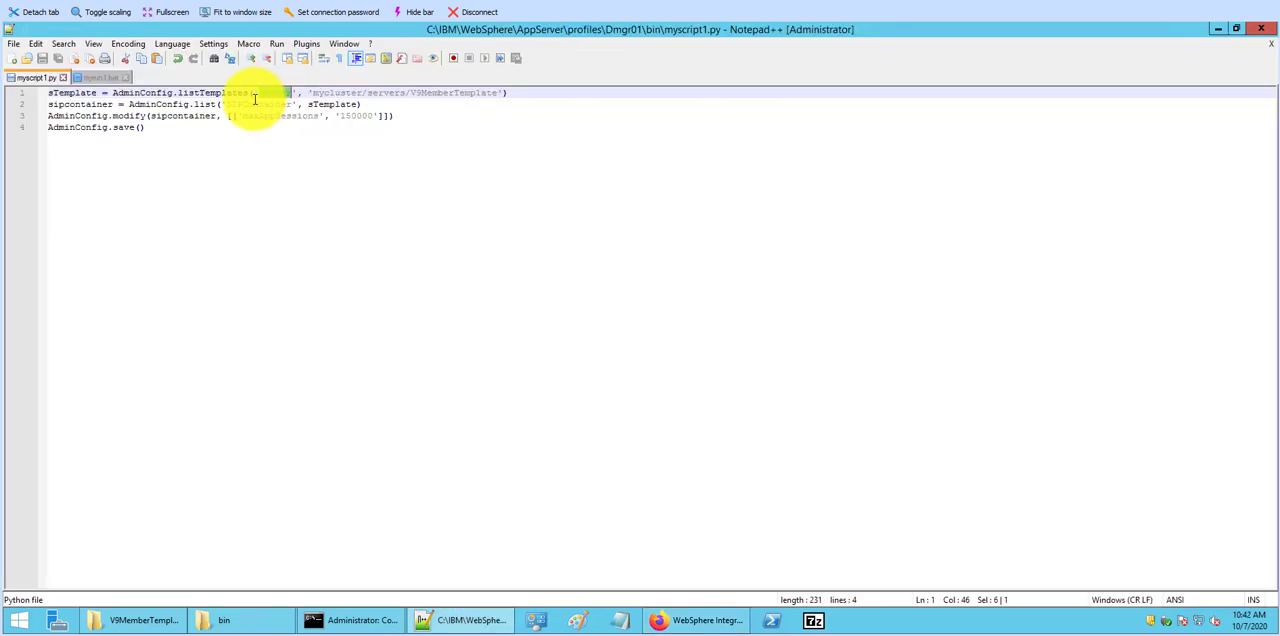
double_click(215, 92)
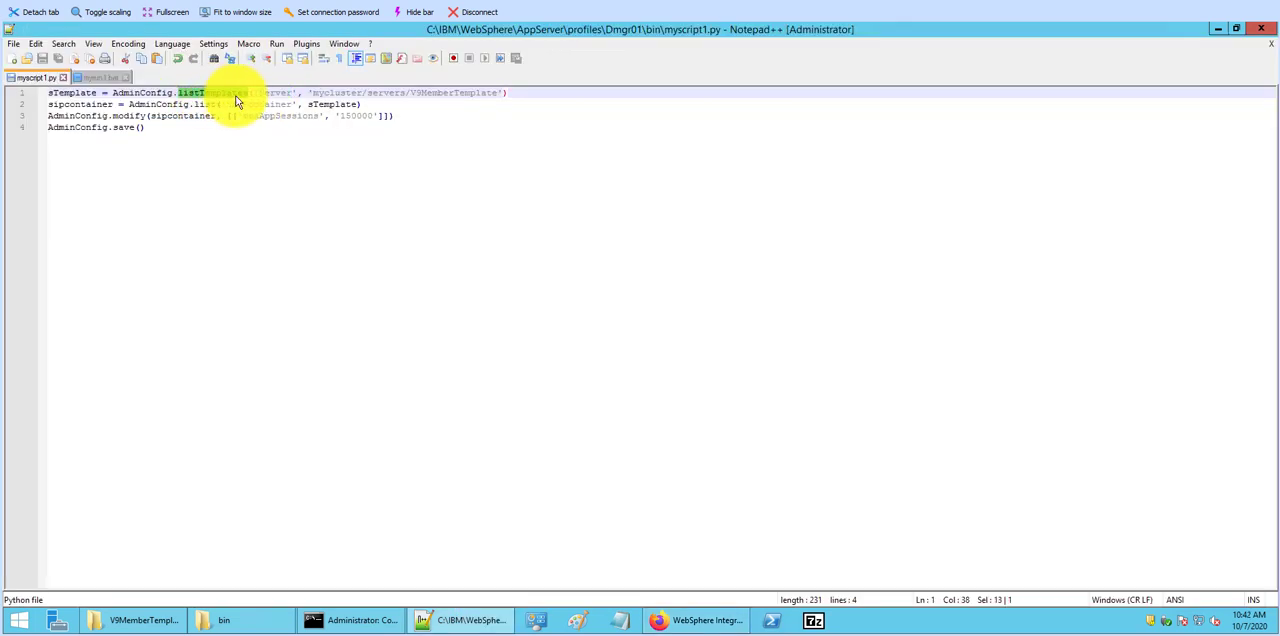
click(86, 105)
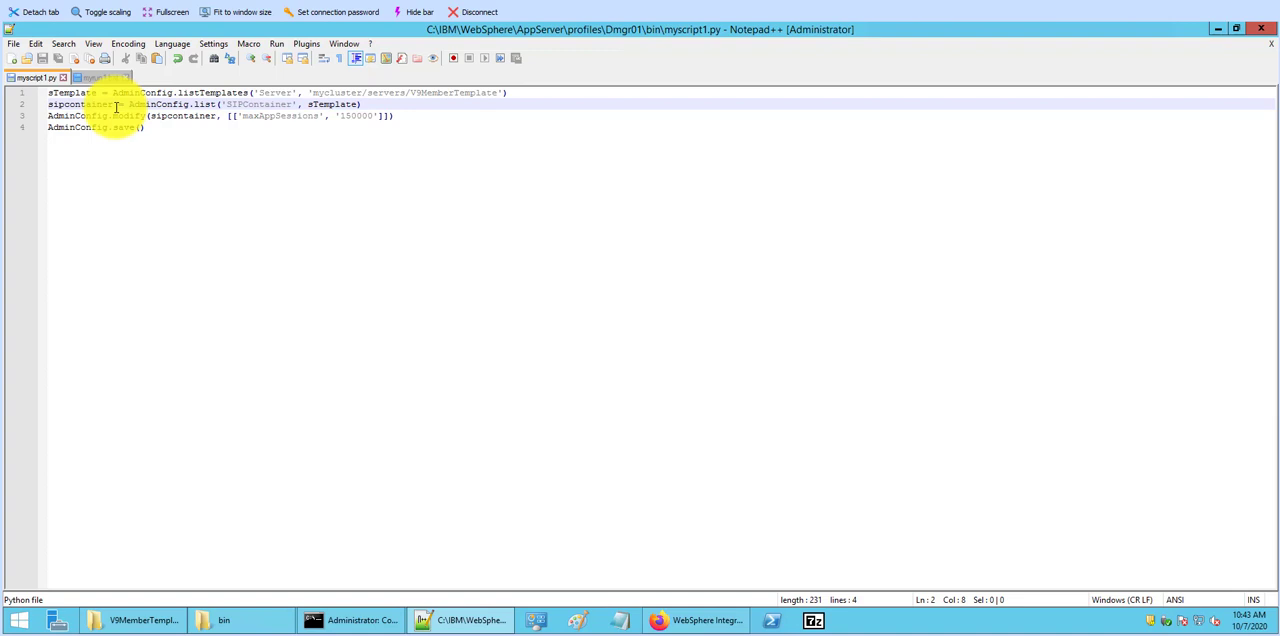
click(96, 116)
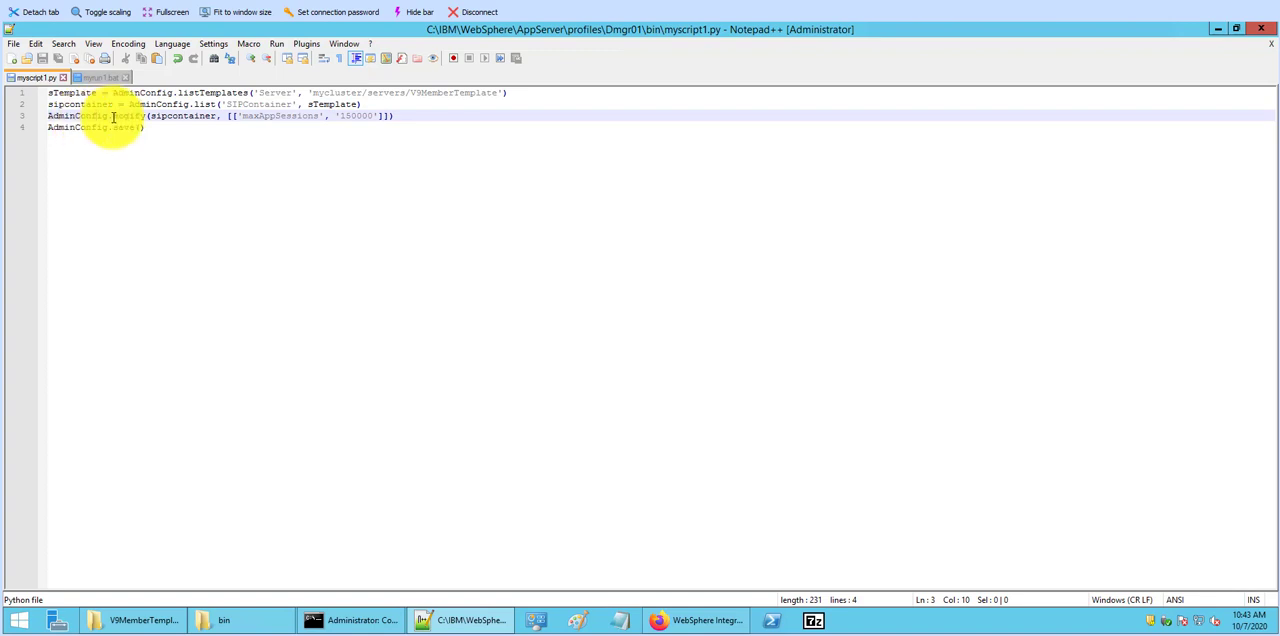
double_click(178, 122)
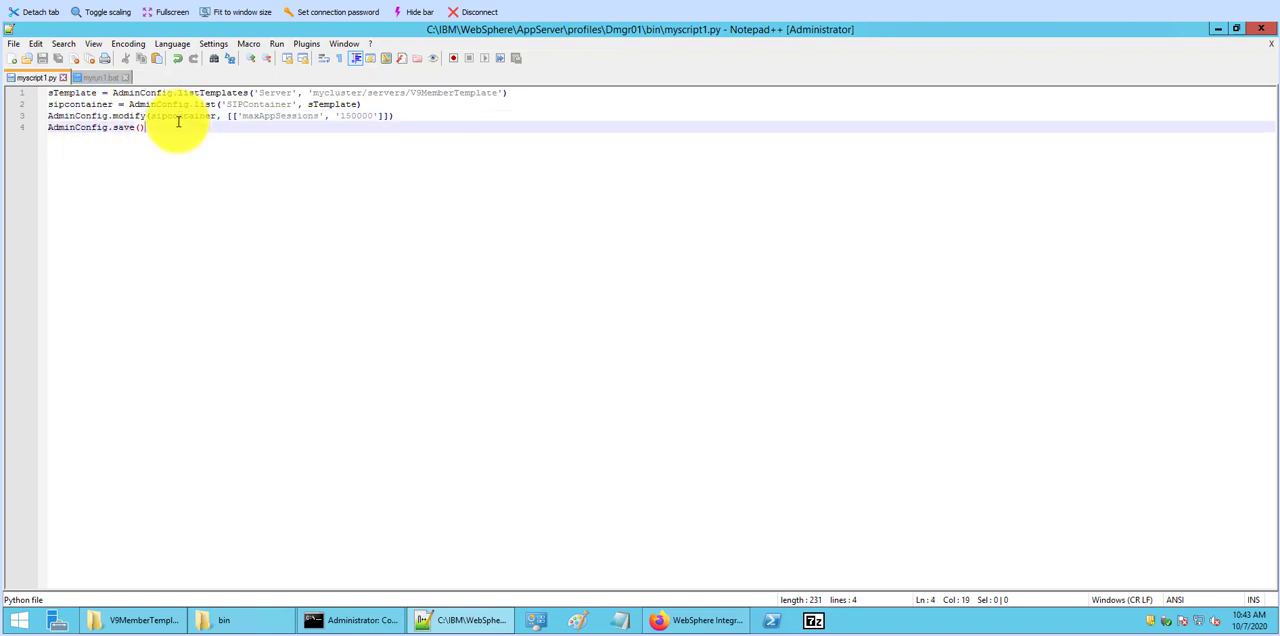
double_click(263, 117)
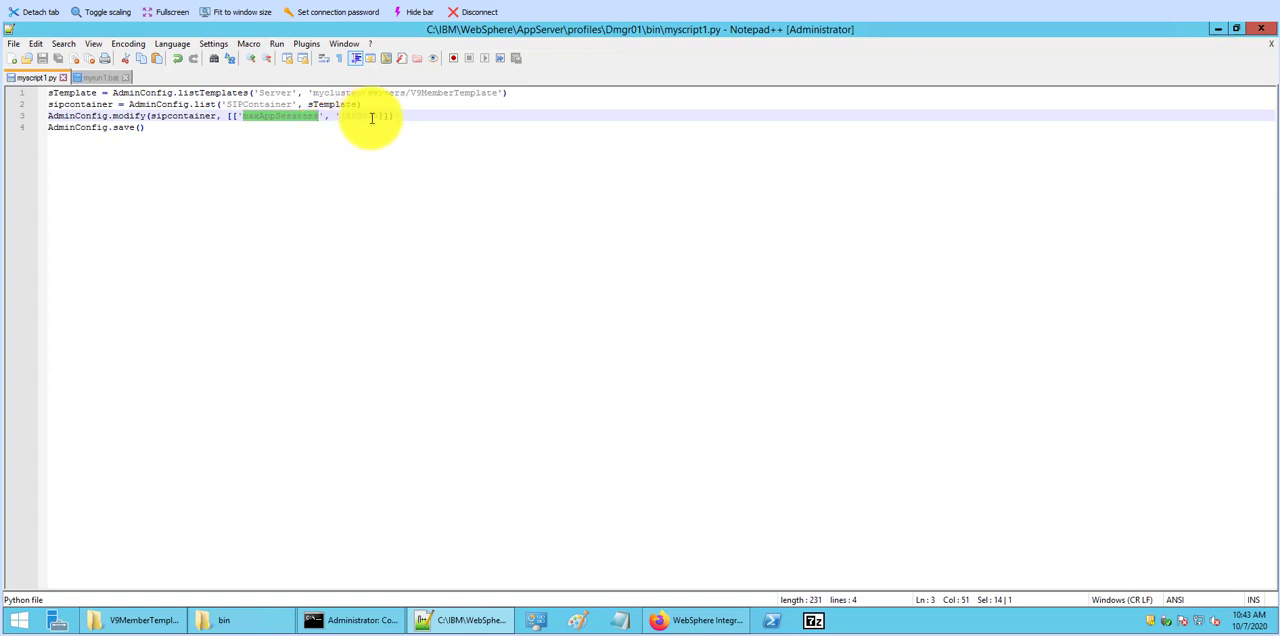
click(152, 128)
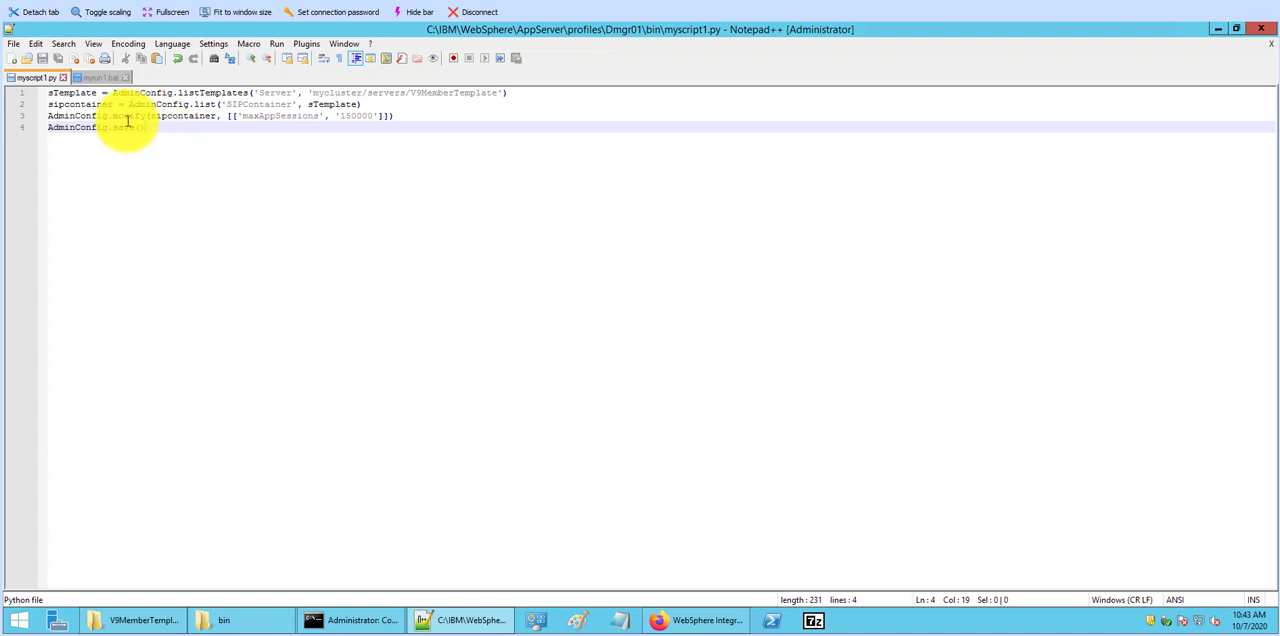
click(97, 79)
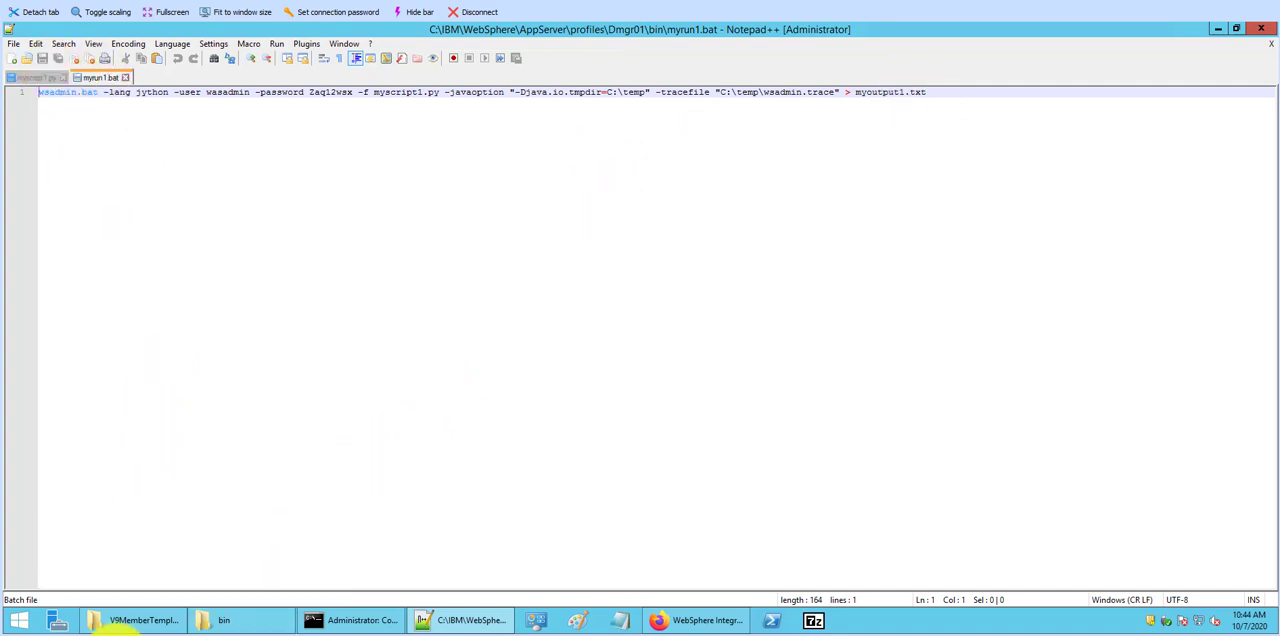
Step: Check the path of the Dmgr01 bin folder, then run myrun1.bat in the Command Prompt
click(222, 620)
click(480, 150)
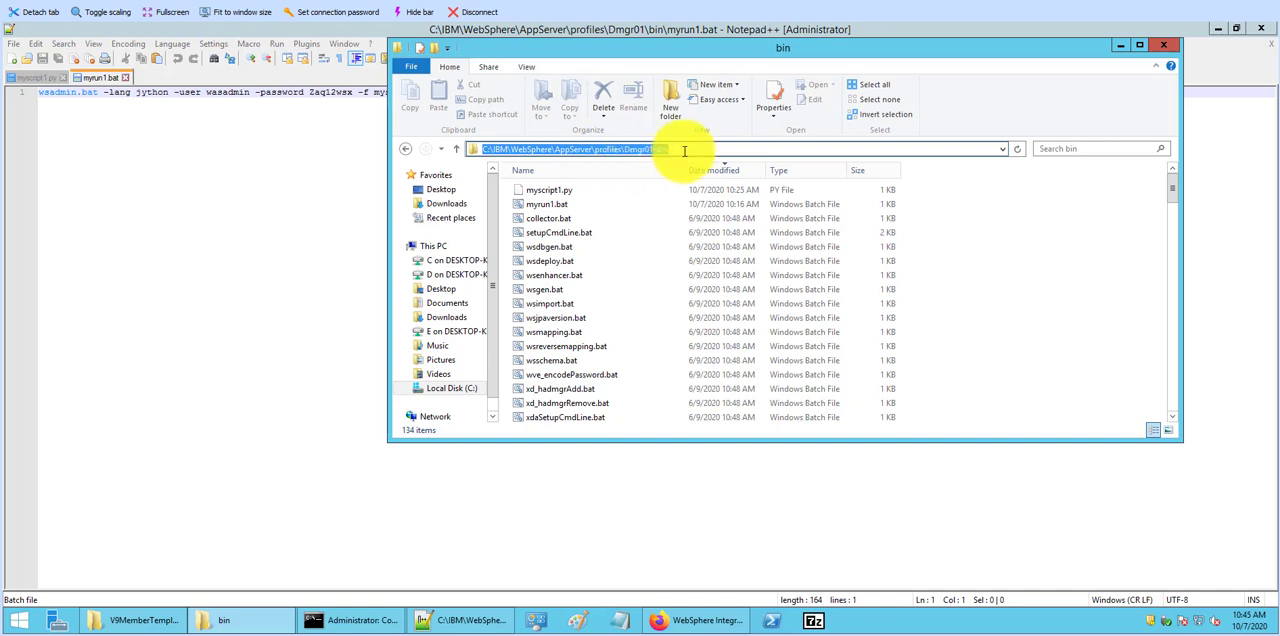
click(684, 150)
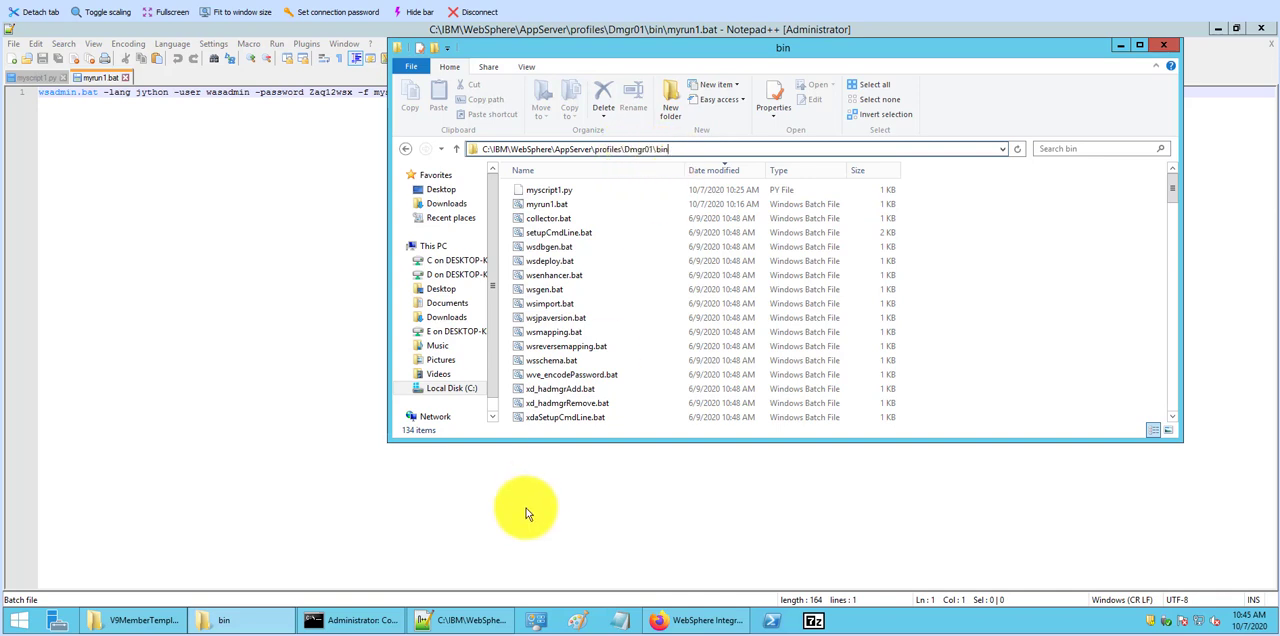
mouse_move(384, 623)
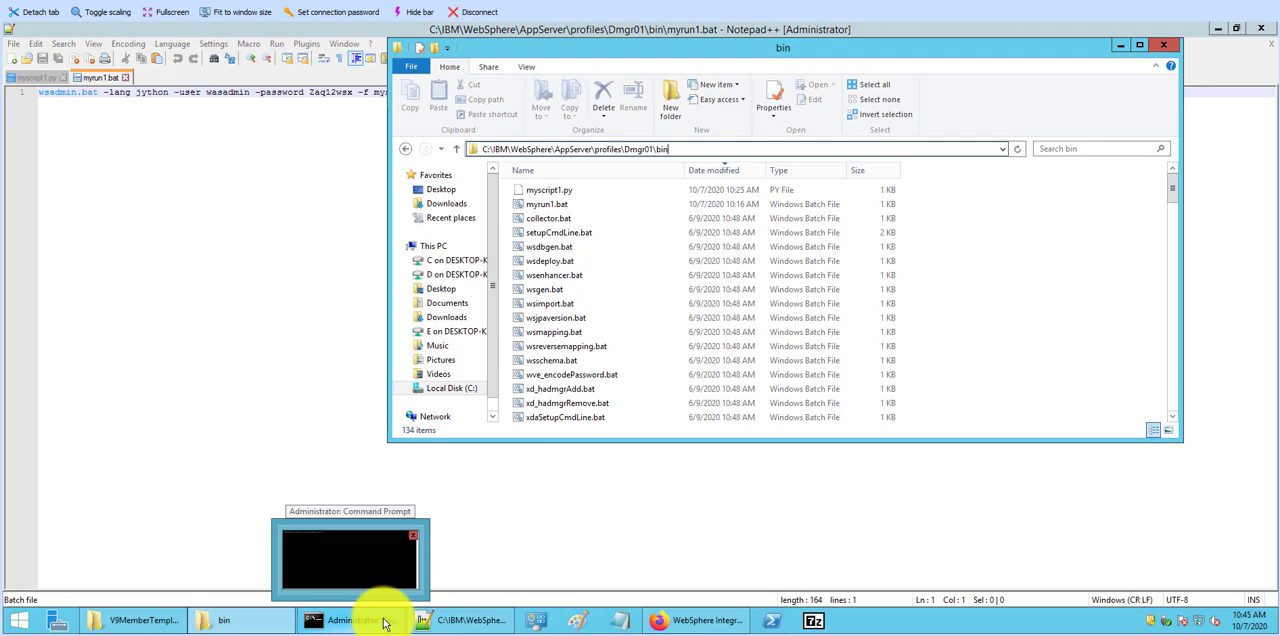
click(384, 623)
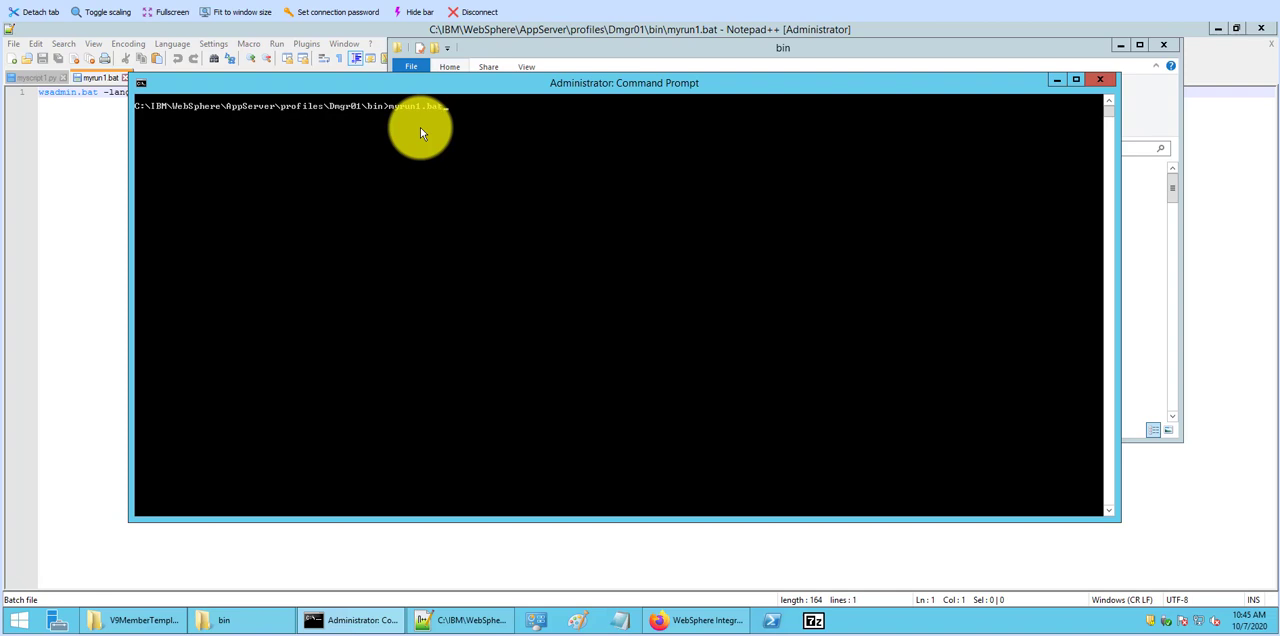
text(myrun1.bat)
key(Return)
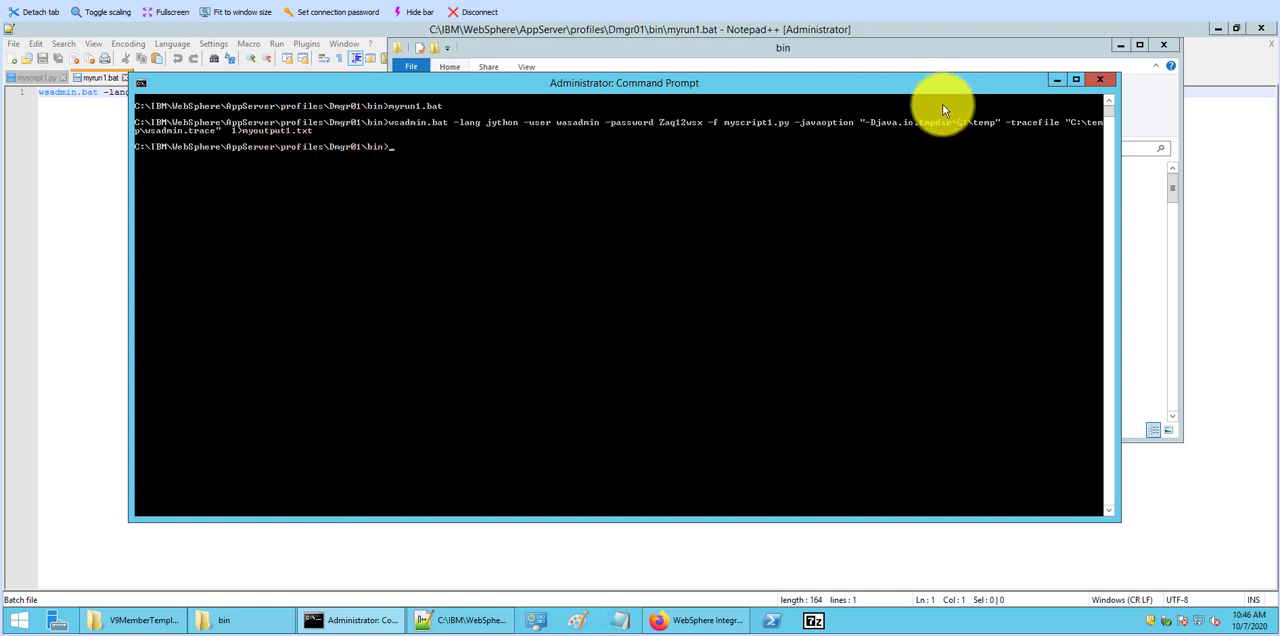
Step: Open myoutput1.txt from the bin folder in Notepad, widen the window to read the script output, and minimize it
click(966, 50)
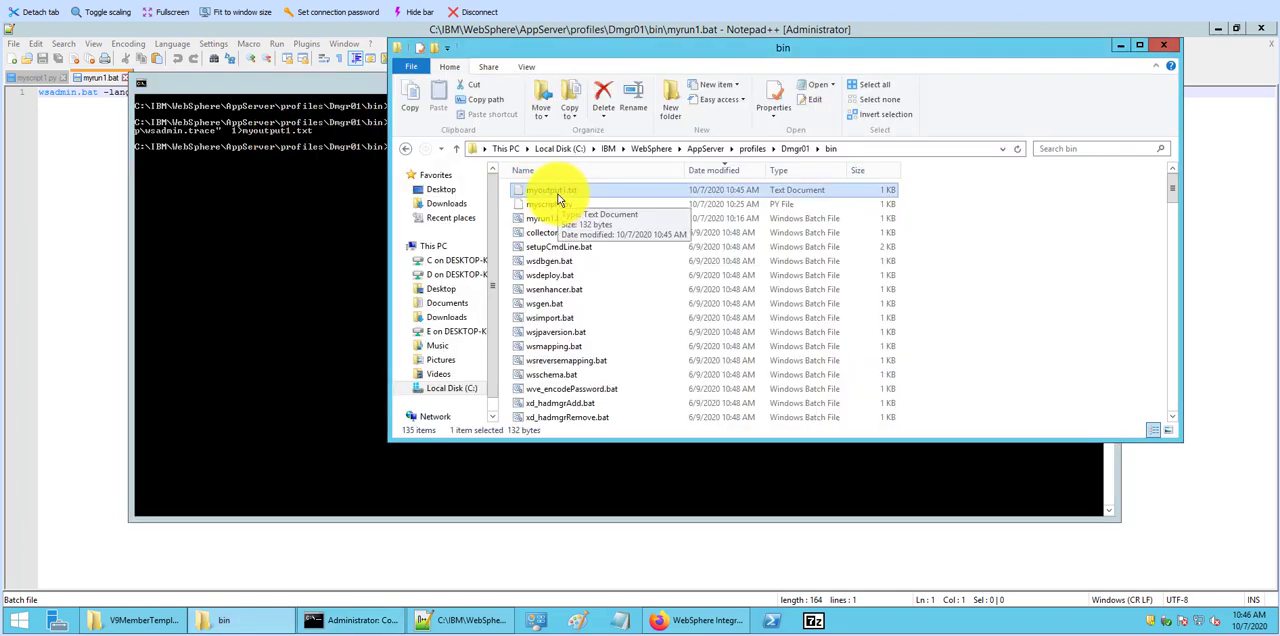
right_click(558, 193)
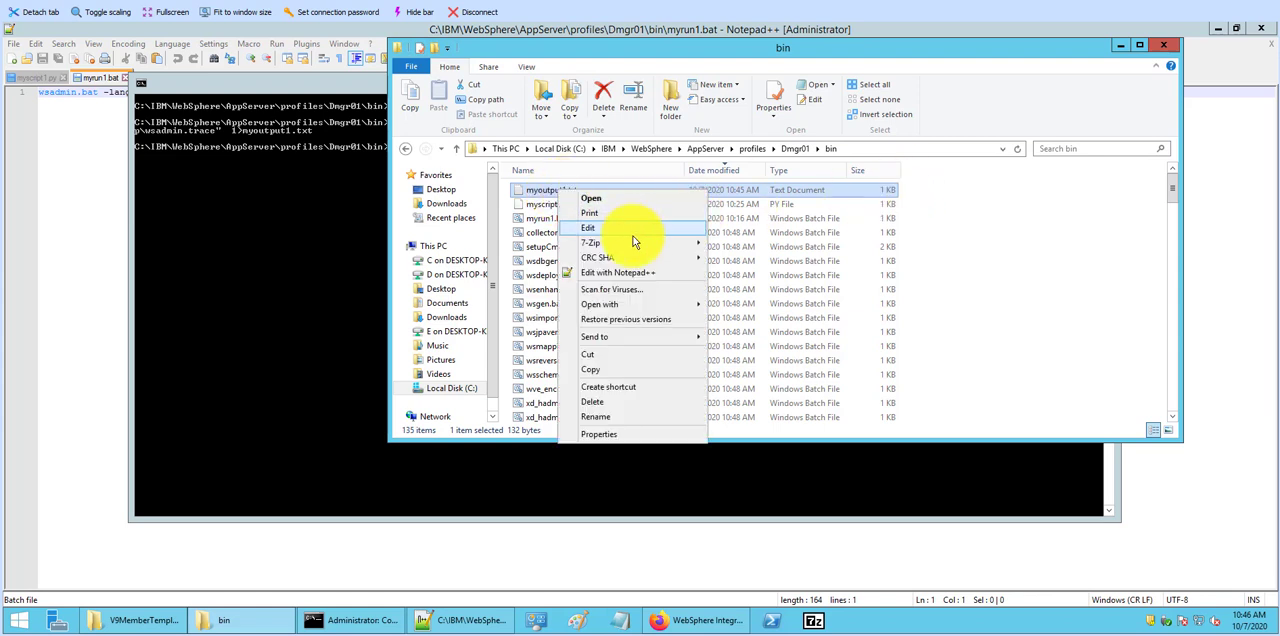
mouse_move(637, 257)
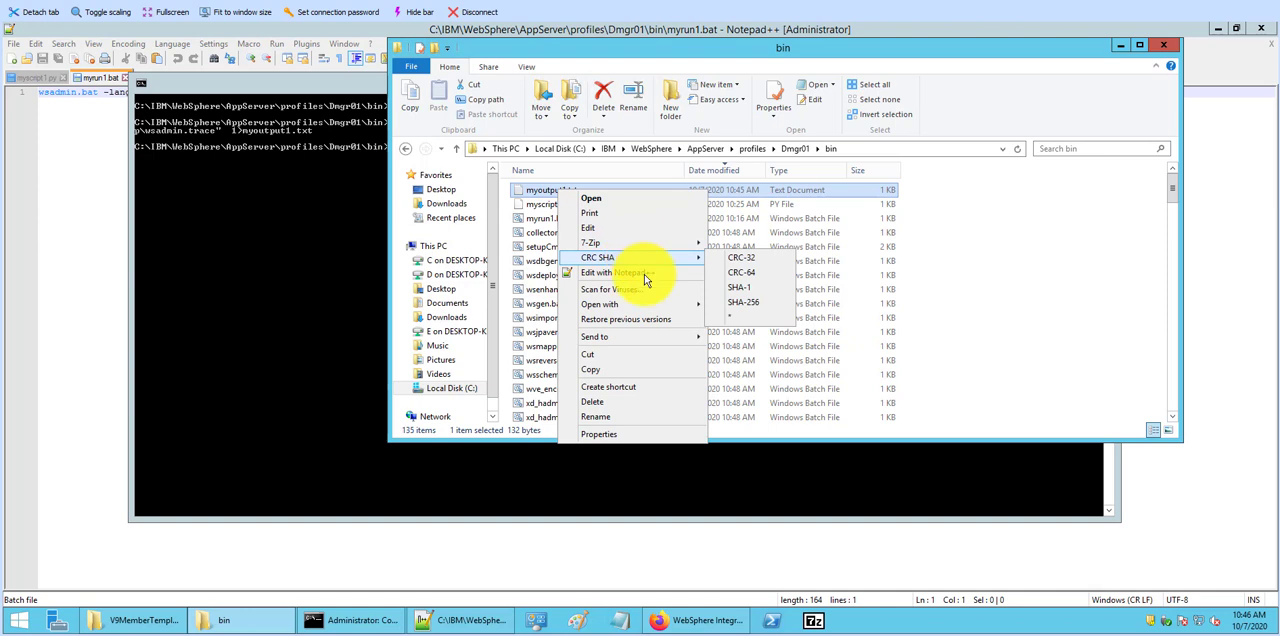
mouse_move(660, 304)
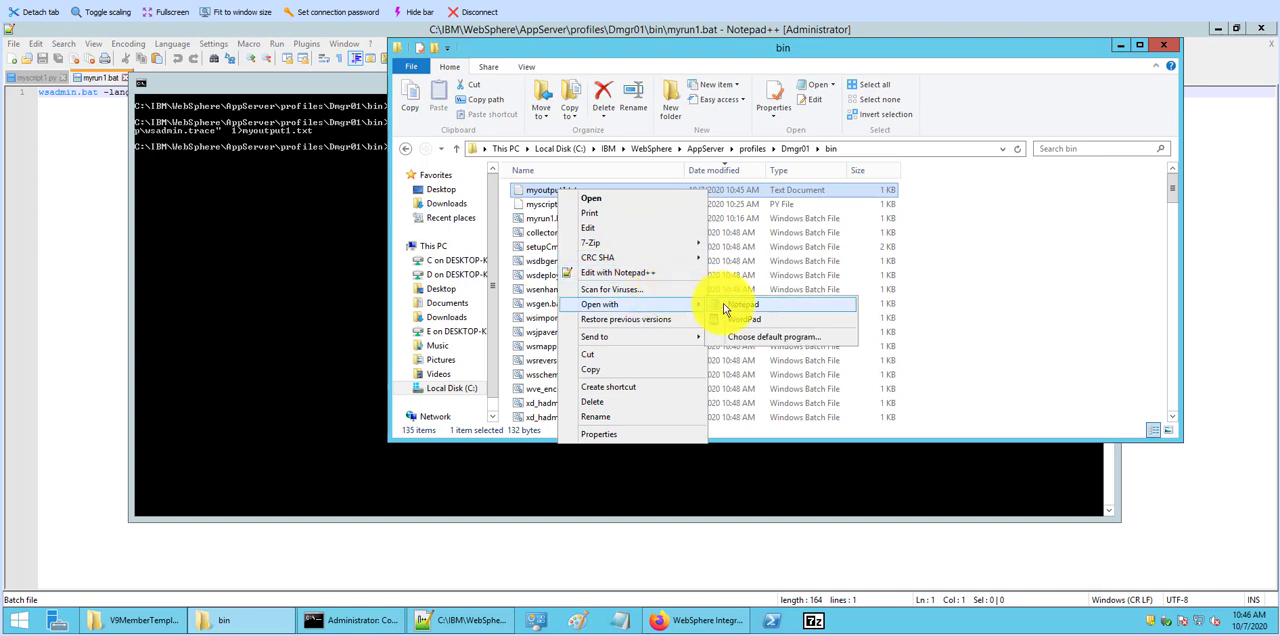
click(724, 305)
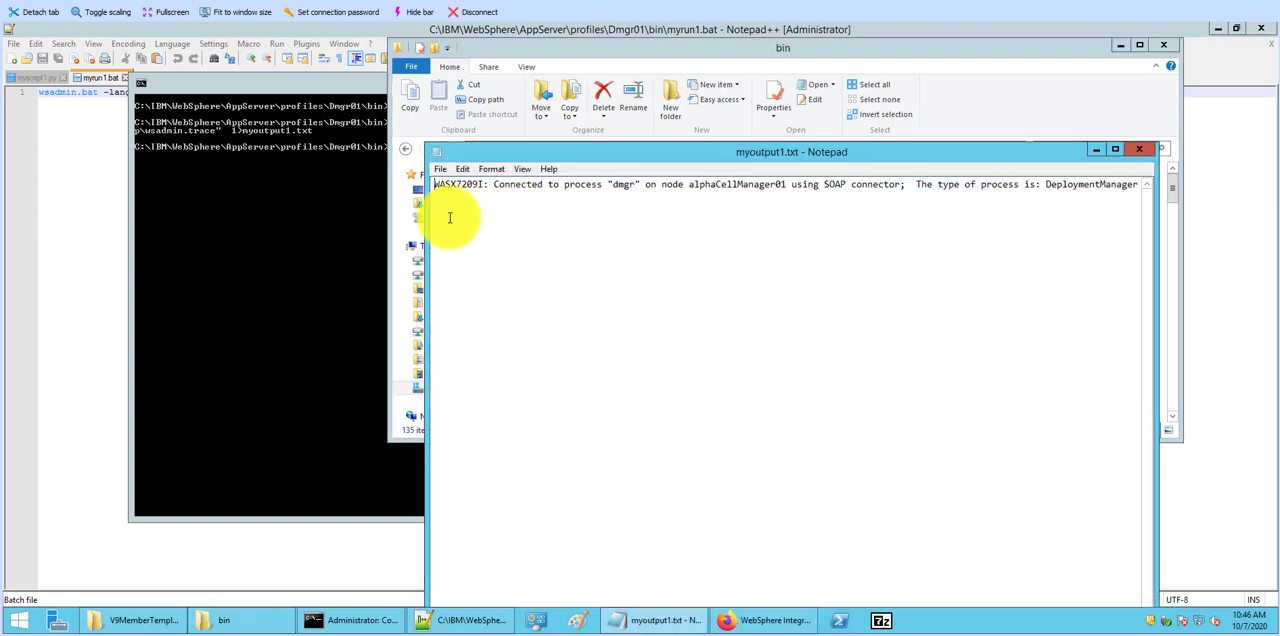
drag(428, 218, 292, 206)
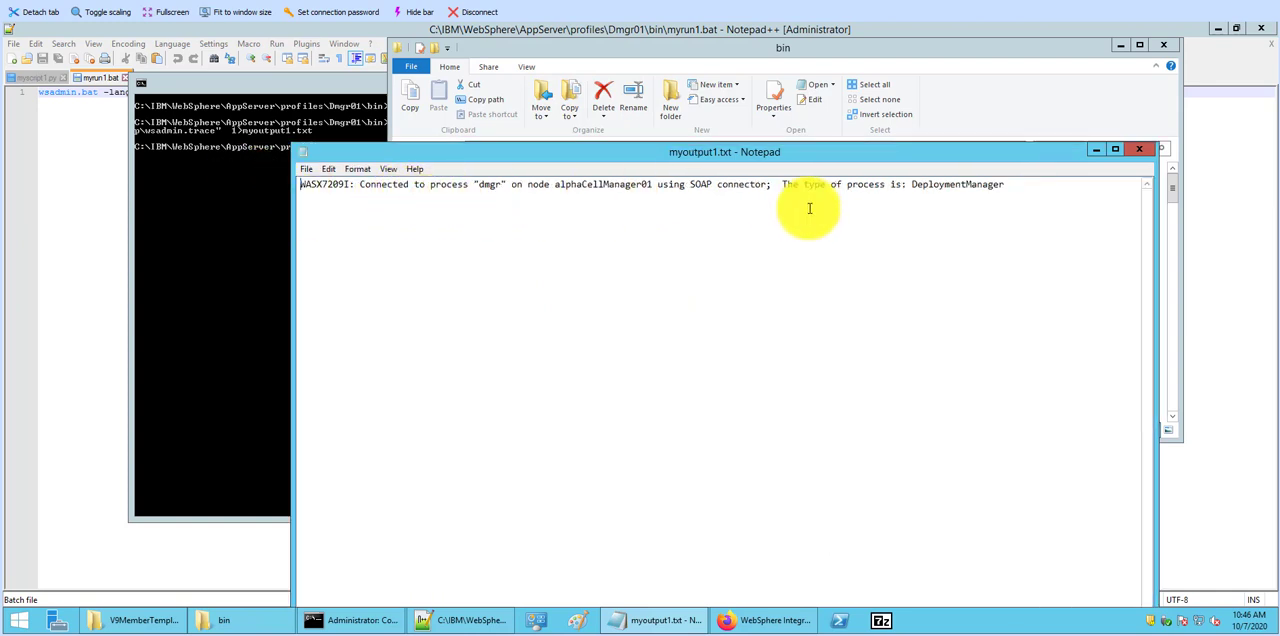
click(1094, 155)
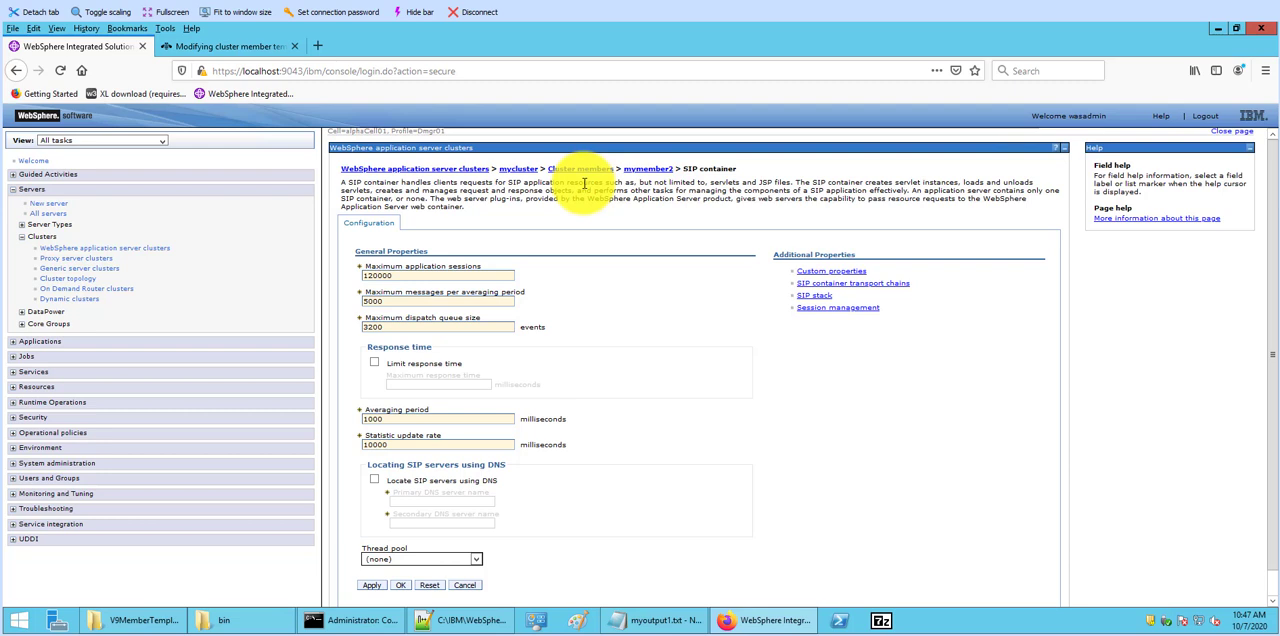
Step: In the WebSphere console in Firefox, add a new cluster member named mymember3 to mycluster
click(439, 171)
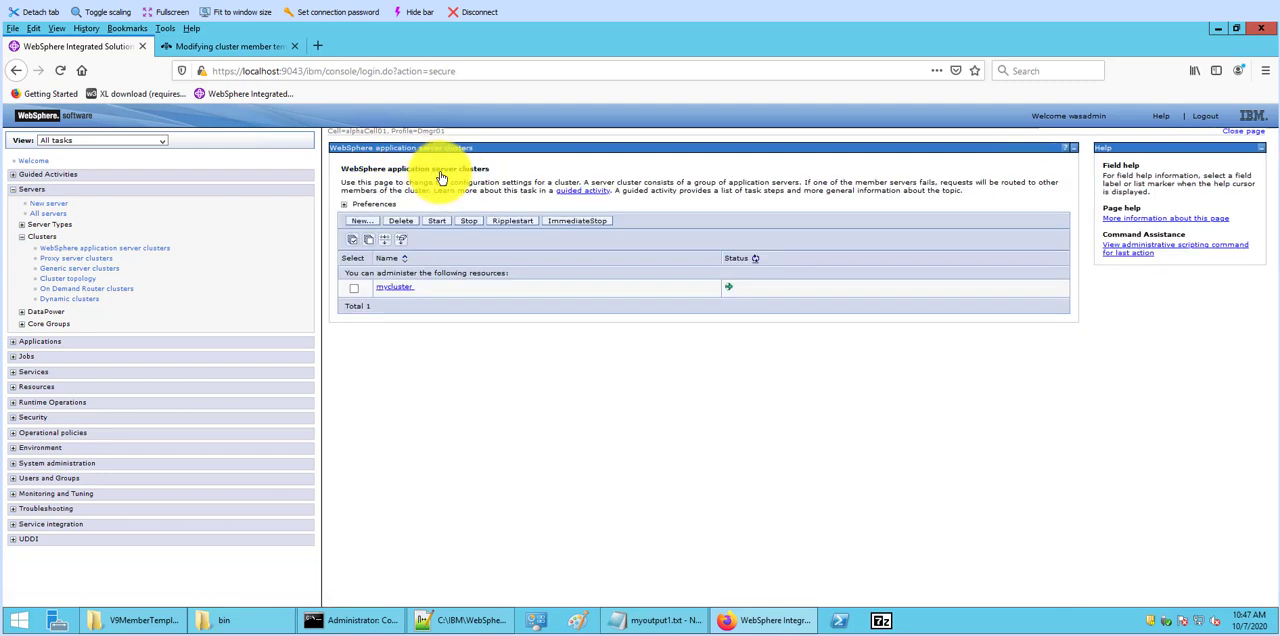
click(388, 294)
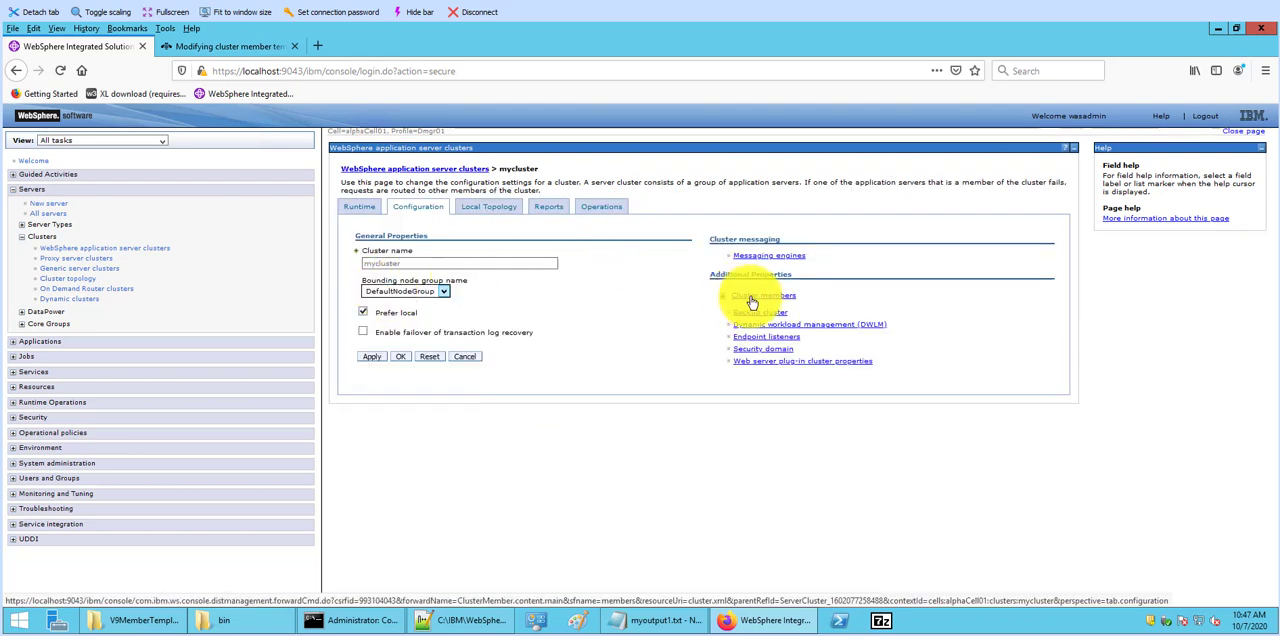
click(752, 300)
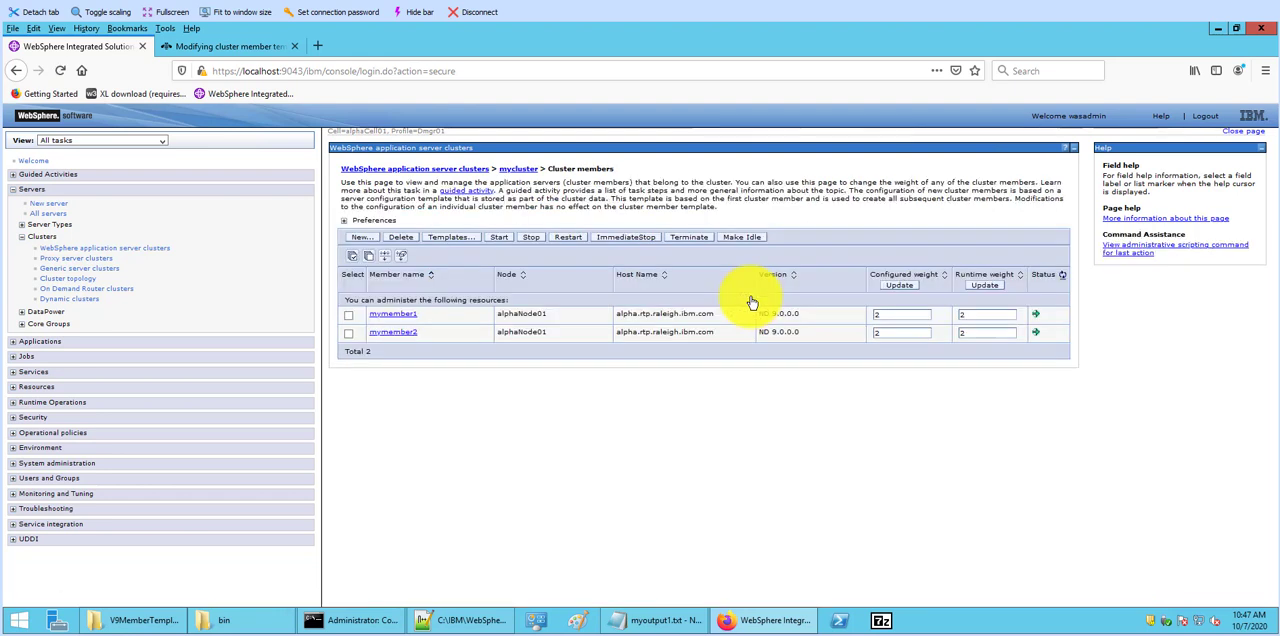
click(362, 238)
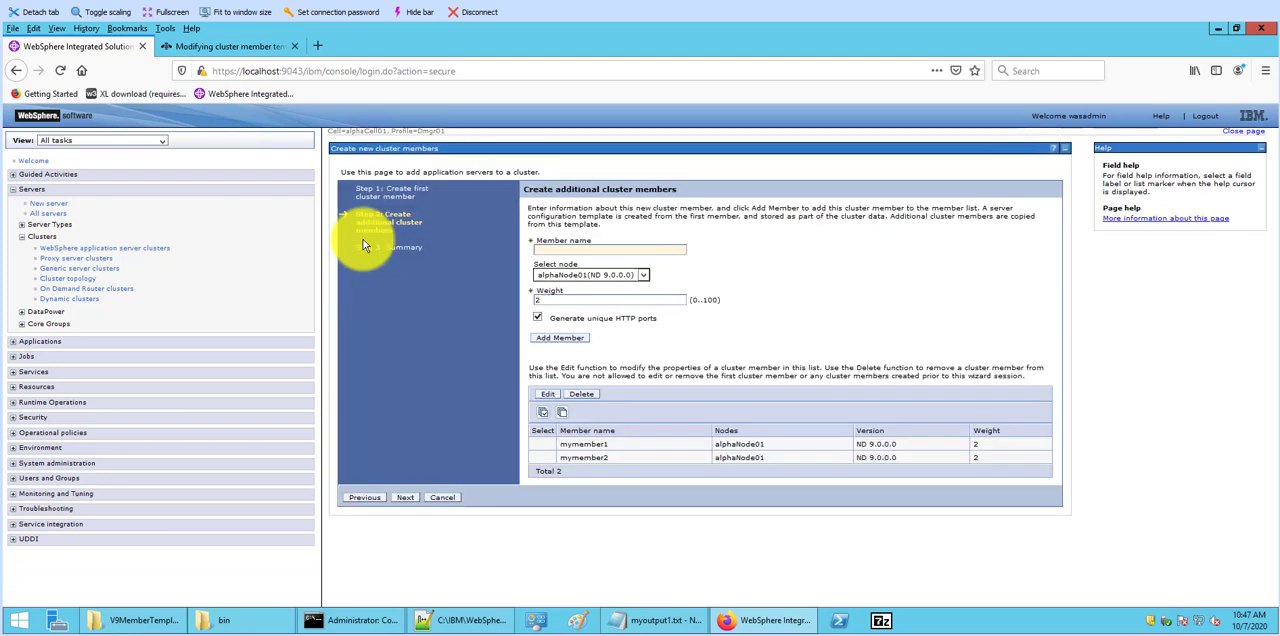
click(581, 247)
text(my)
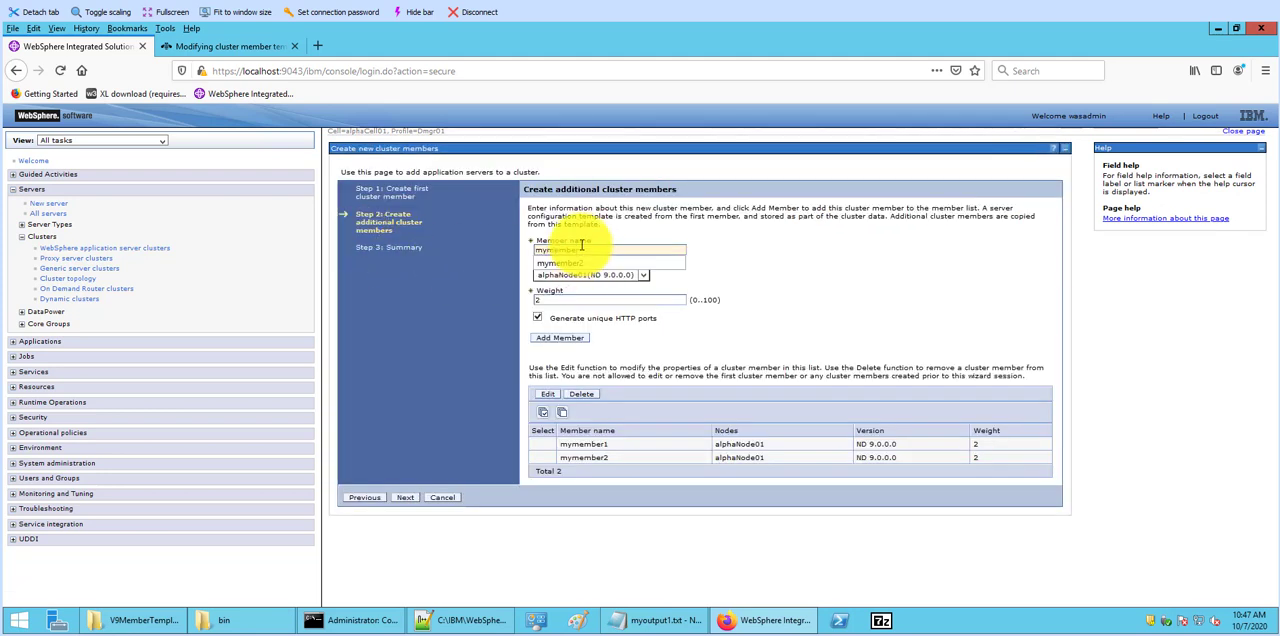
text(member)
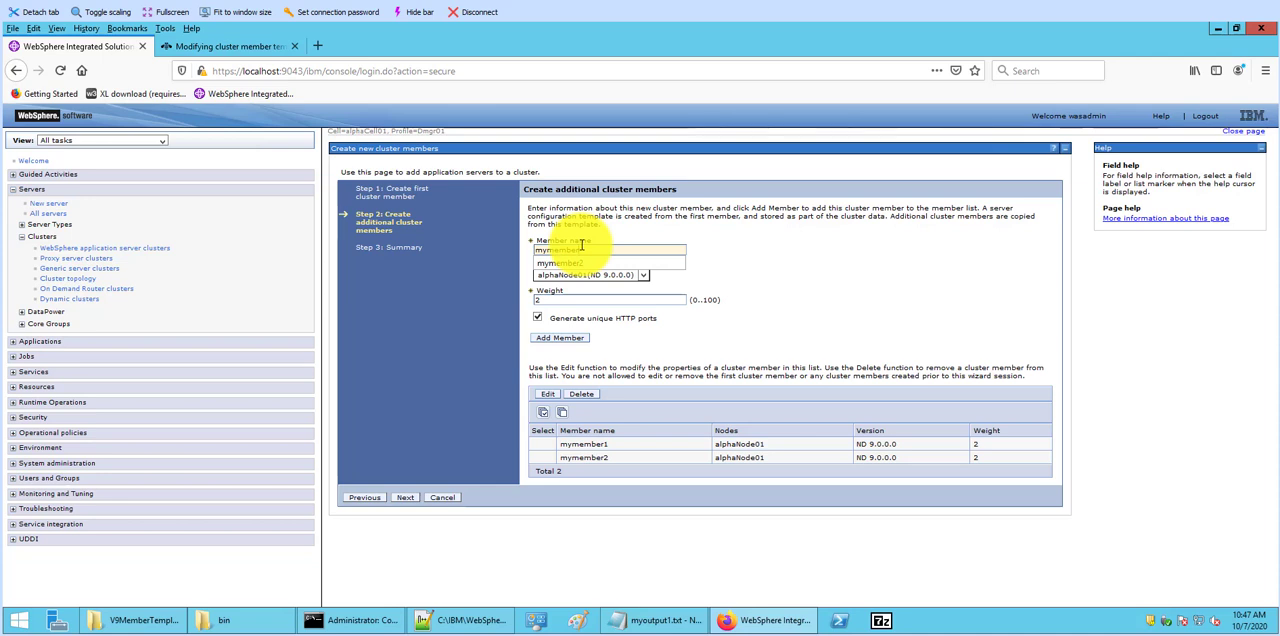
text(3)
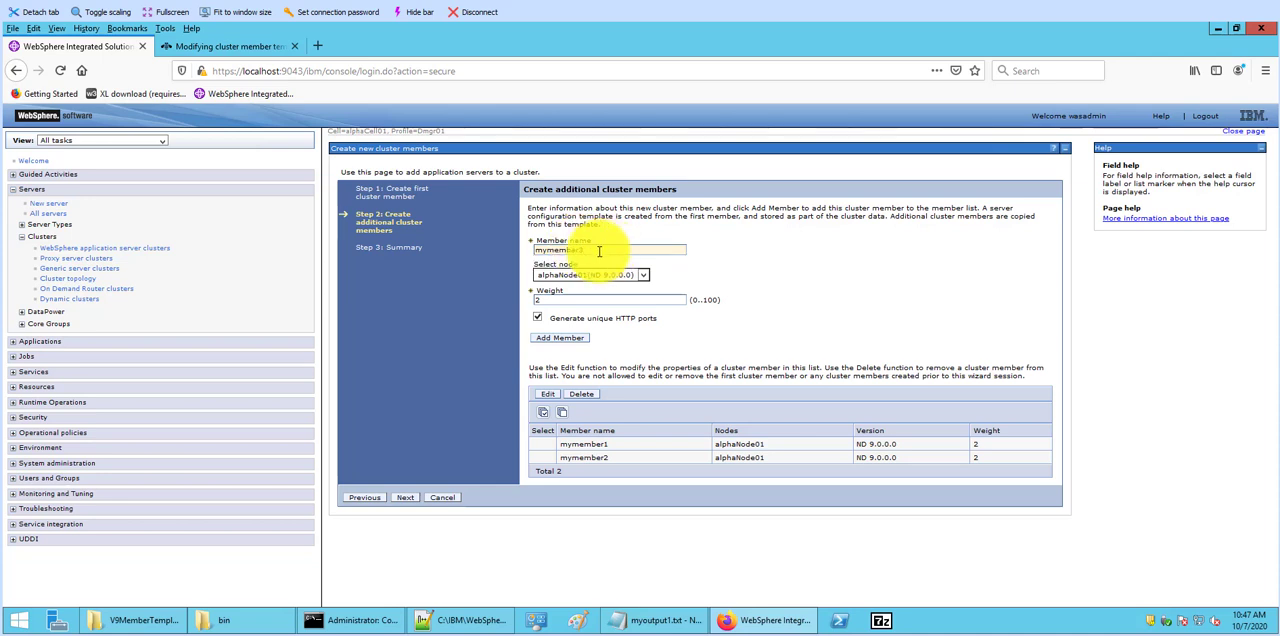
click(570, 338)
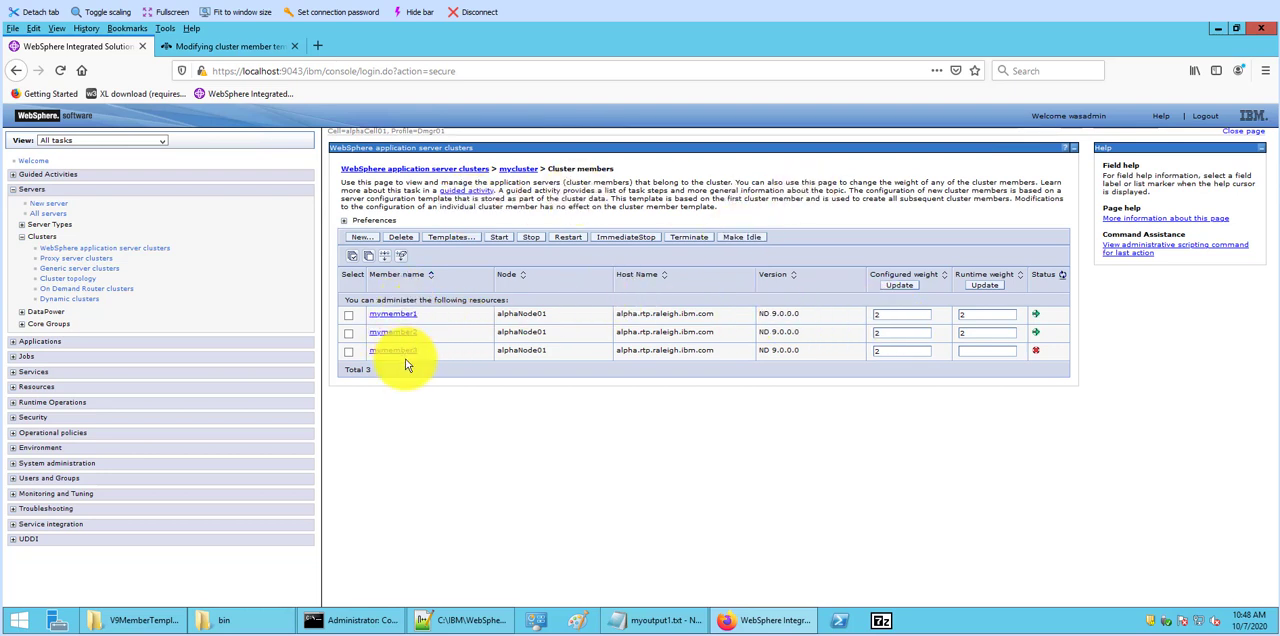
Step: Return to the WebSphere application server clusters list and ripplestart mycluster with its new member
click(399, 171)
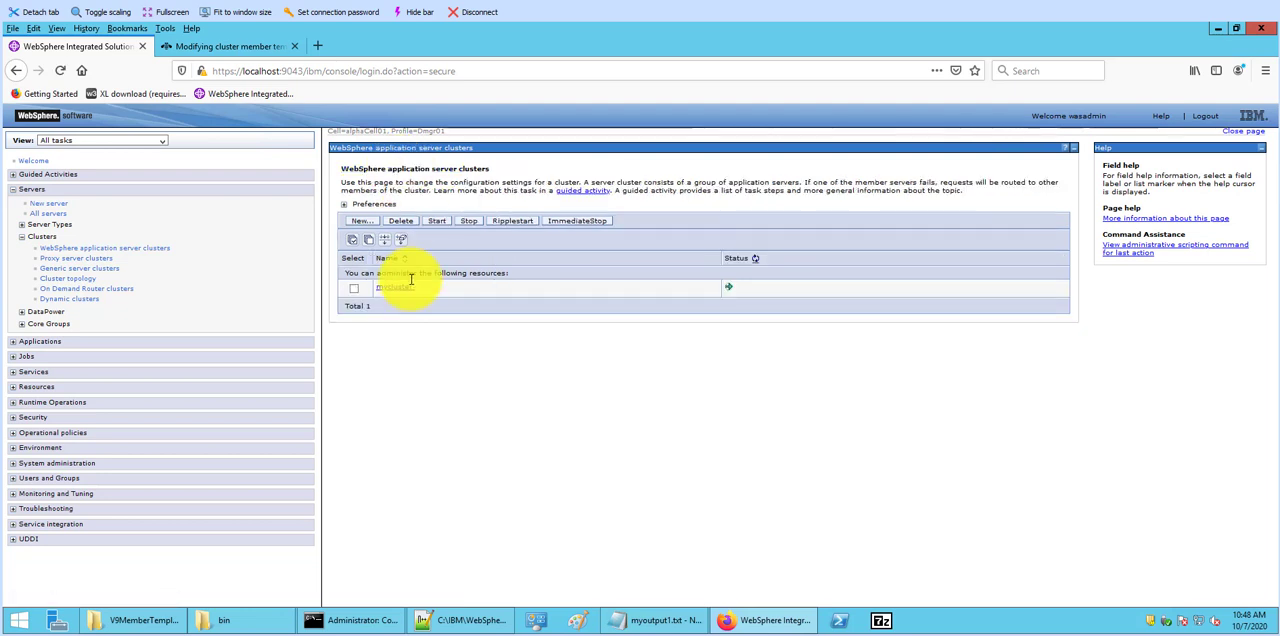
click(353, 289)
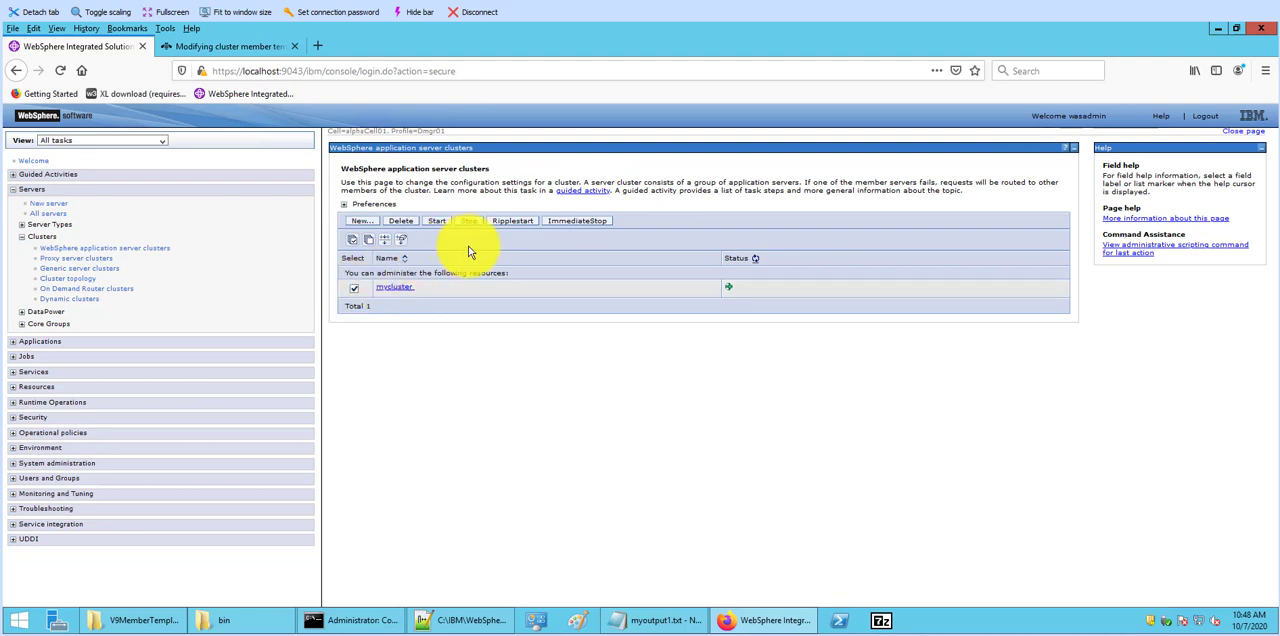
click(511, 221)
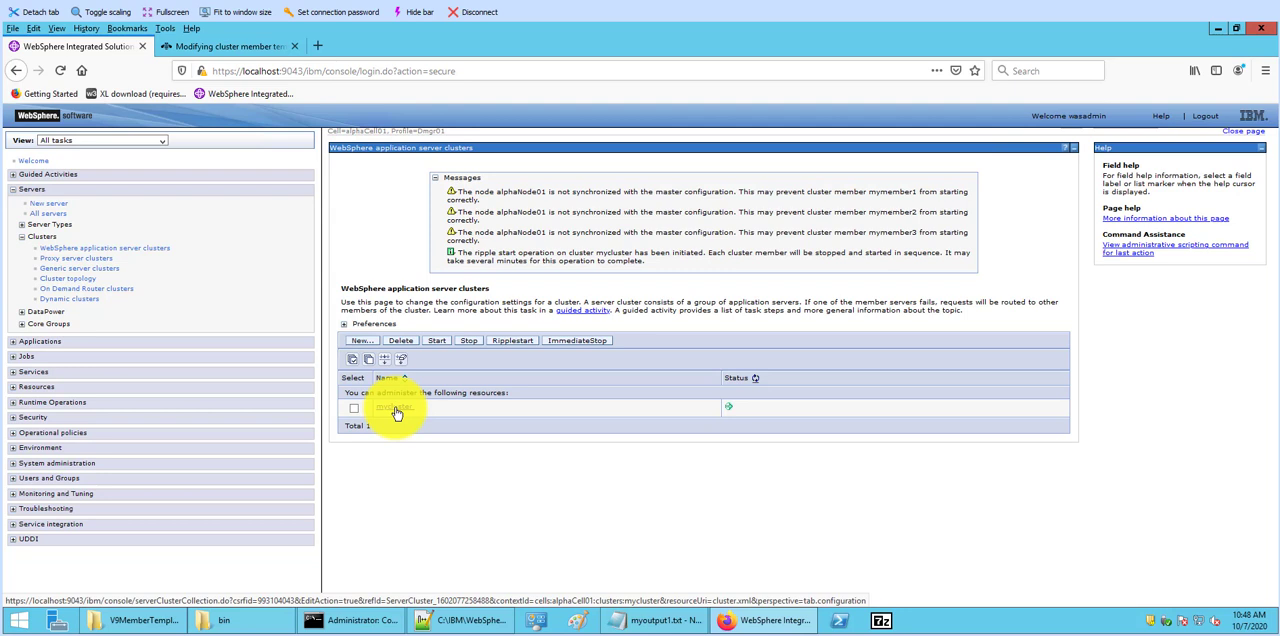
Step: Open mycluster's member list and refresh the status of the three members
click(395, 409)
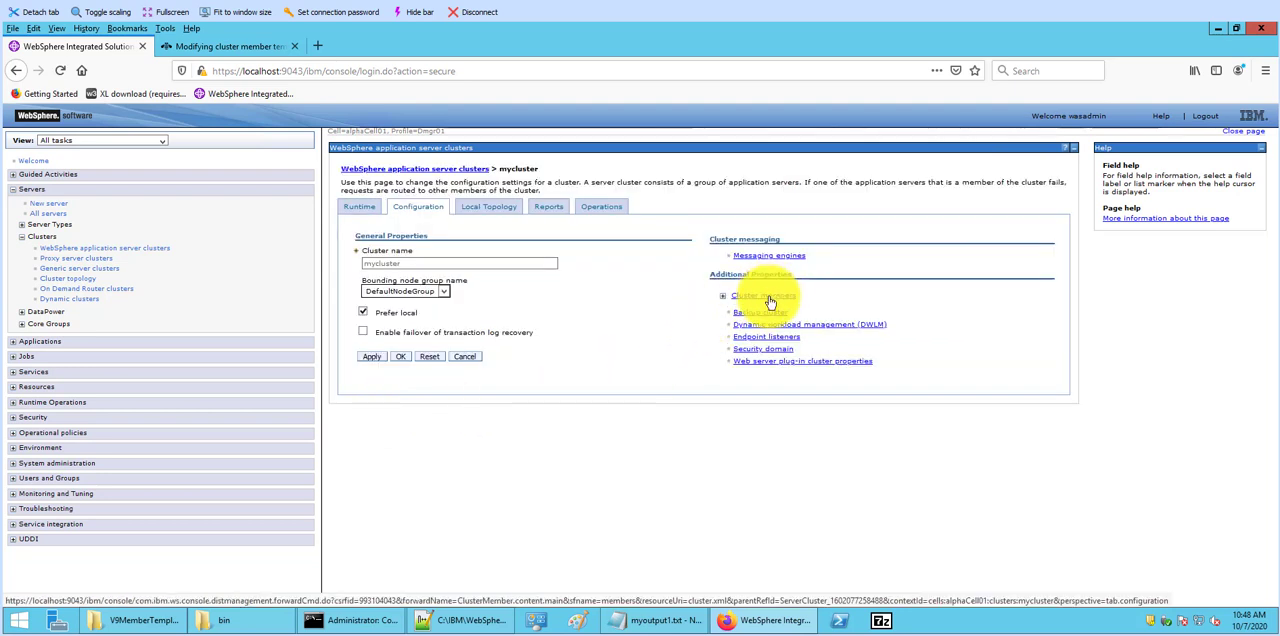
click(768, 298)
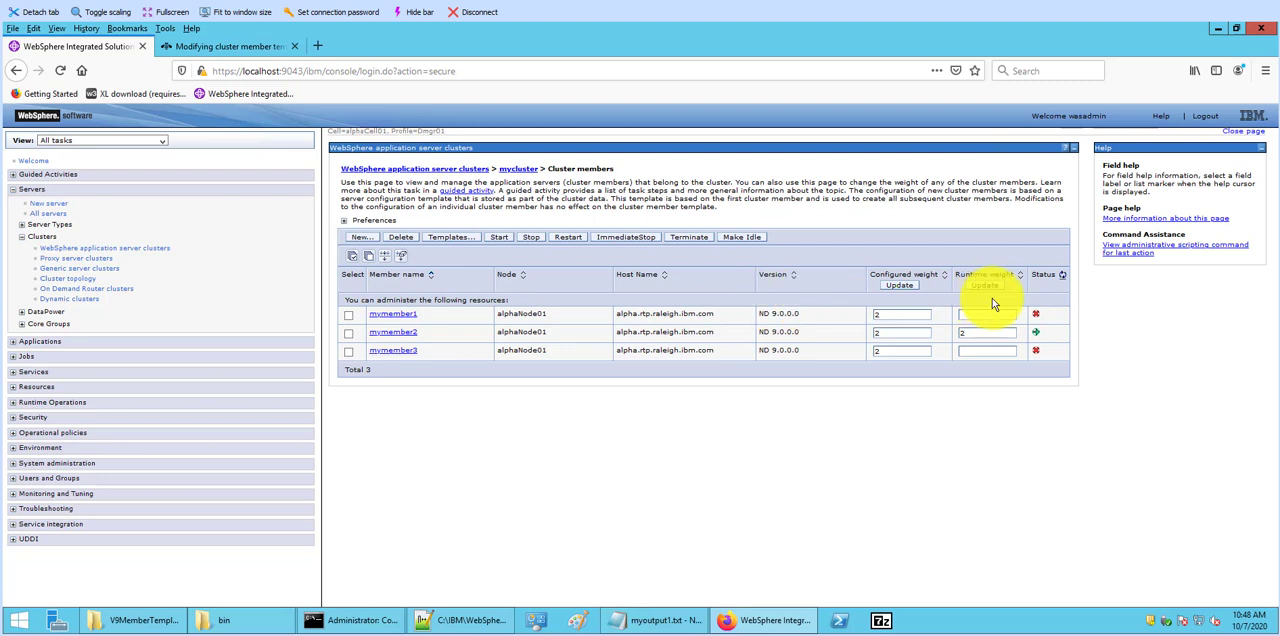
click(1062, 278)
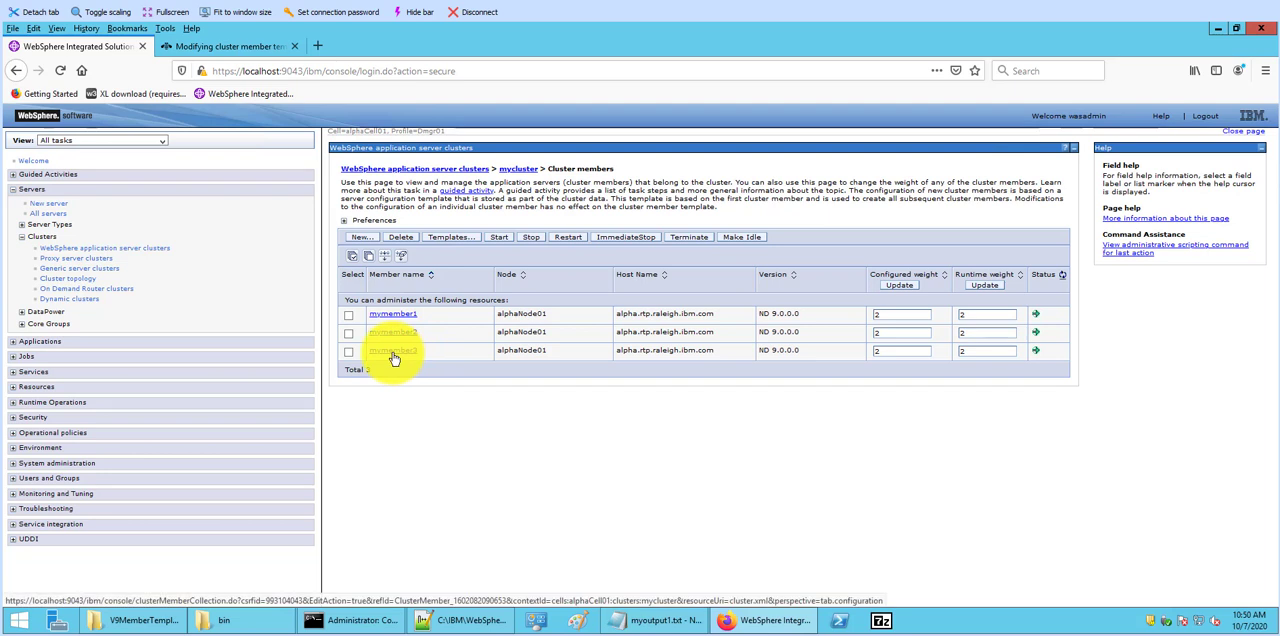
Step: Open mymember3's SIP container settings to check its maximum application sessions value
click(393, 352)
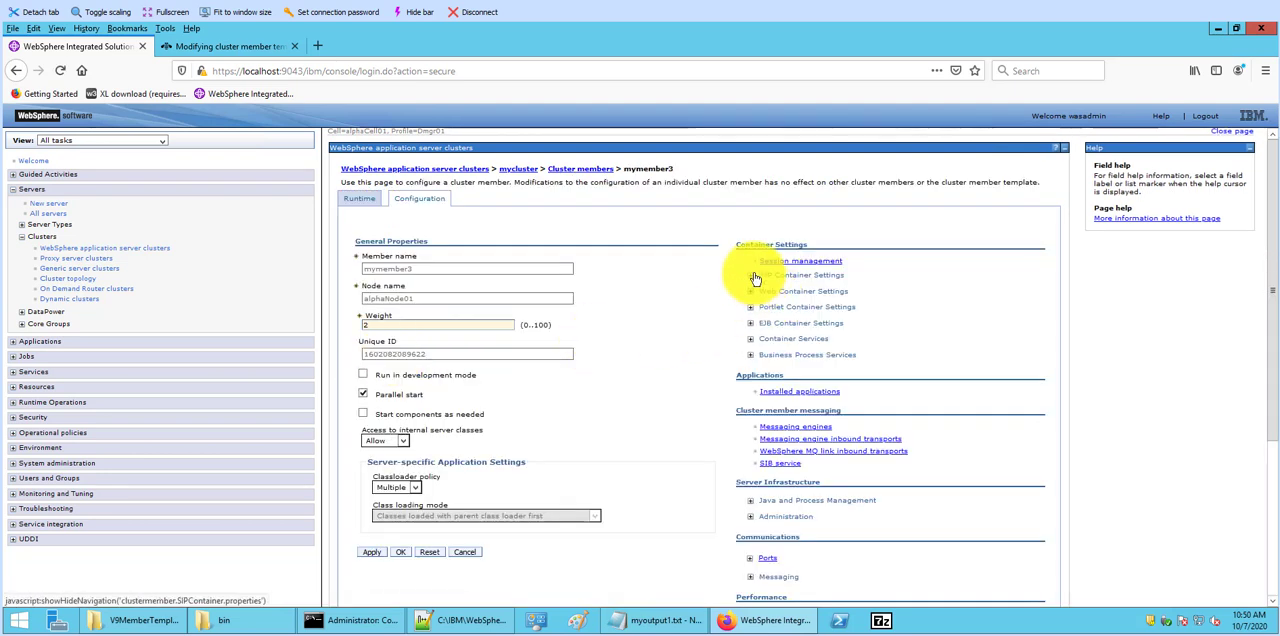
click(751, 276)
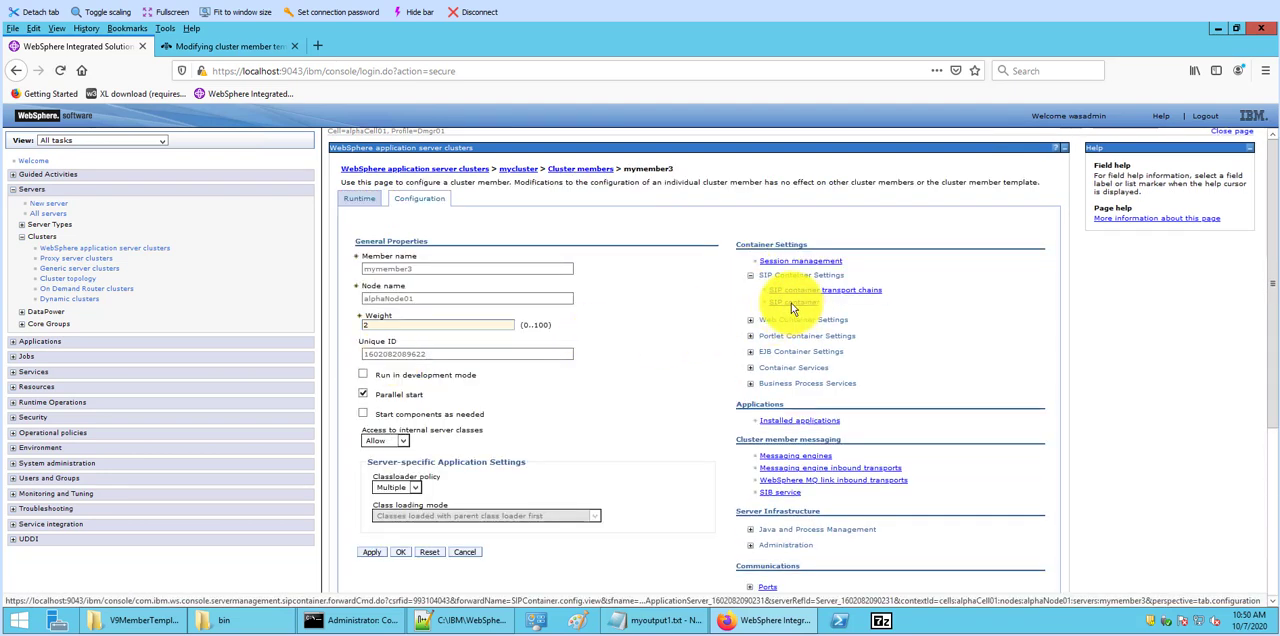
click(810, 303)
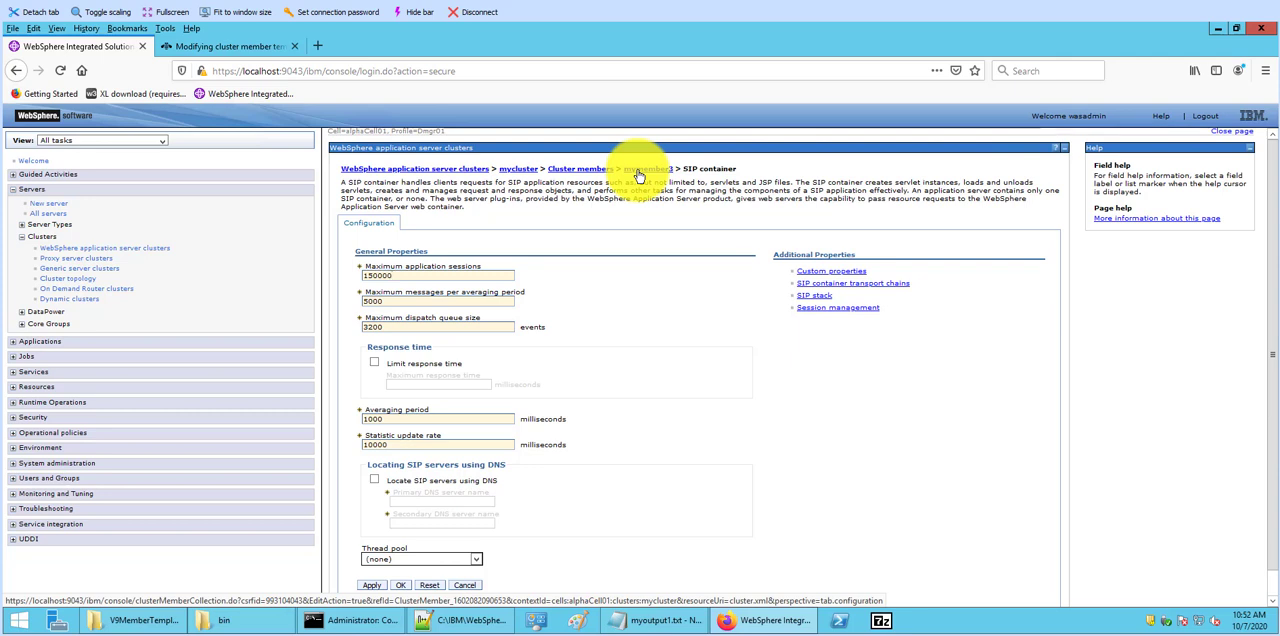
Step: Open mymember2's SIP container settings and change its maximum application sessions to 150000
click(578, 172)
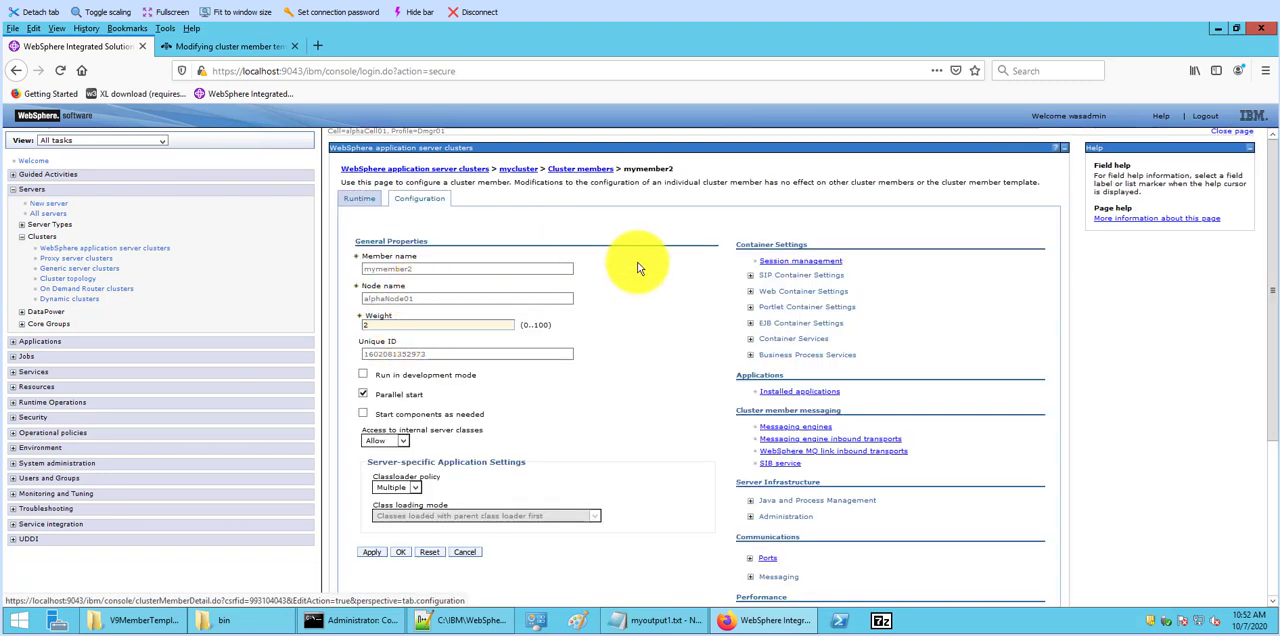
click(751, 276)
click(778, 306)
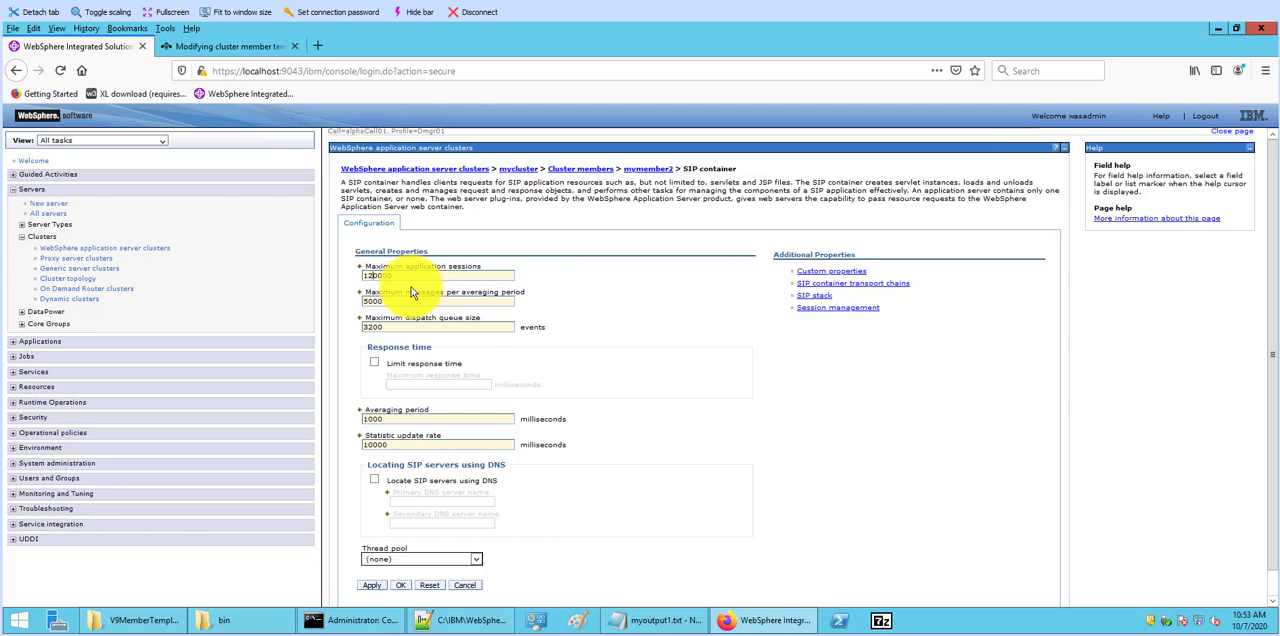
text(5)
click(411, 290)
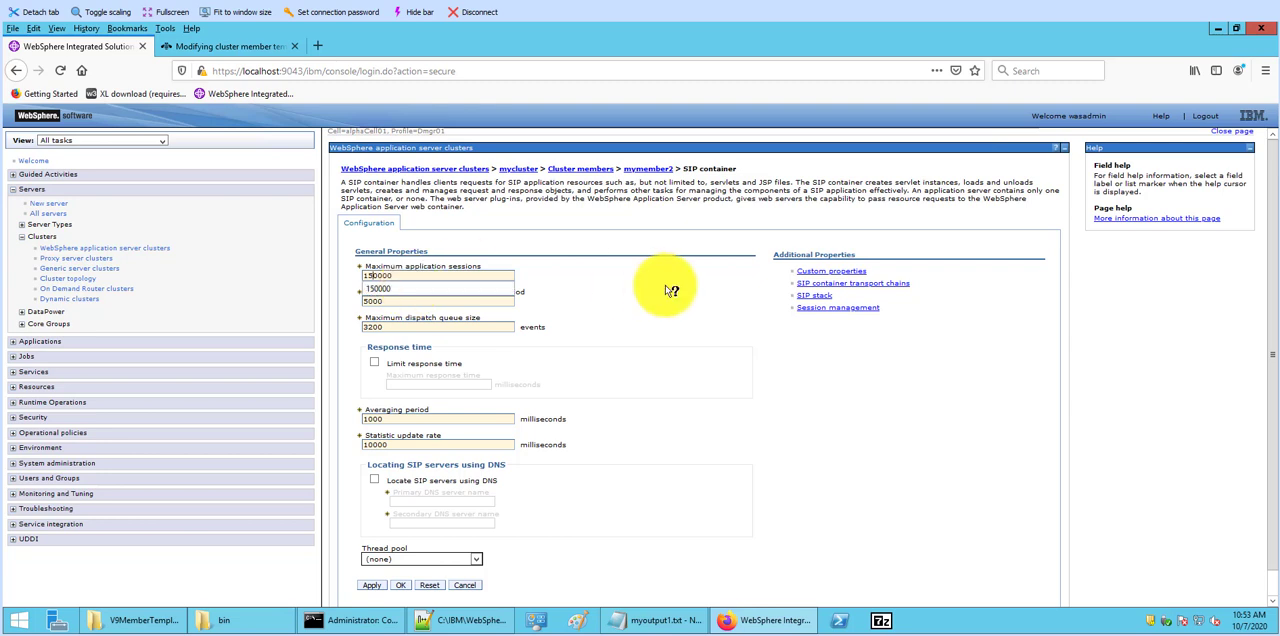